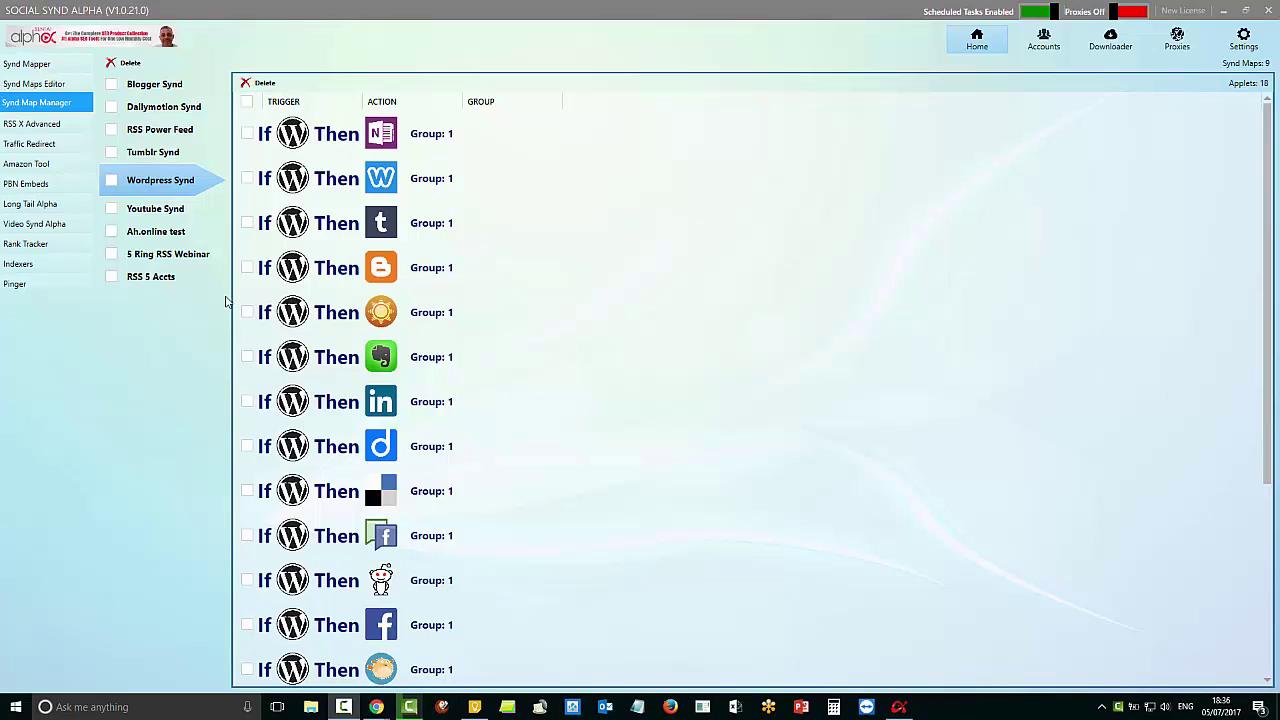
Step: Look through the applets of the Blogger, Dailymotion, RSS Power Feed, Tumblr, Wordpress and Youtube synd maps
click(173, 87)
click(170, 114)
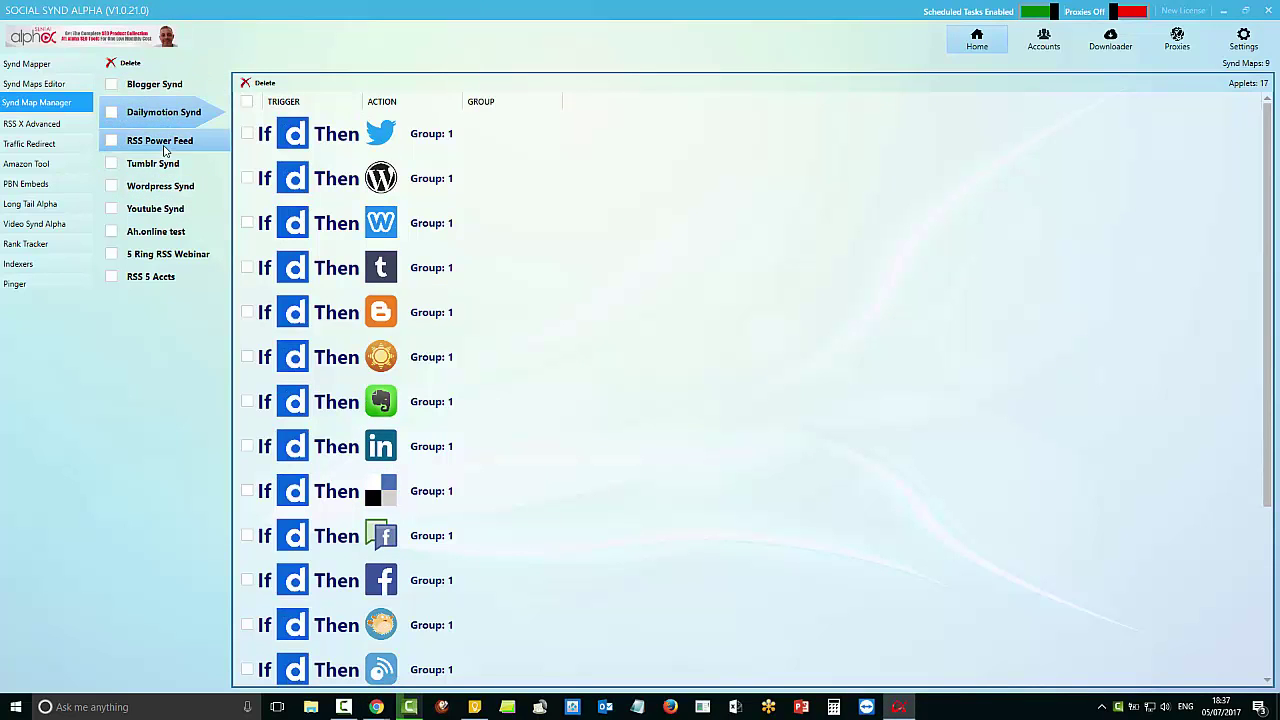
click(165, 146)
click(166, 162)
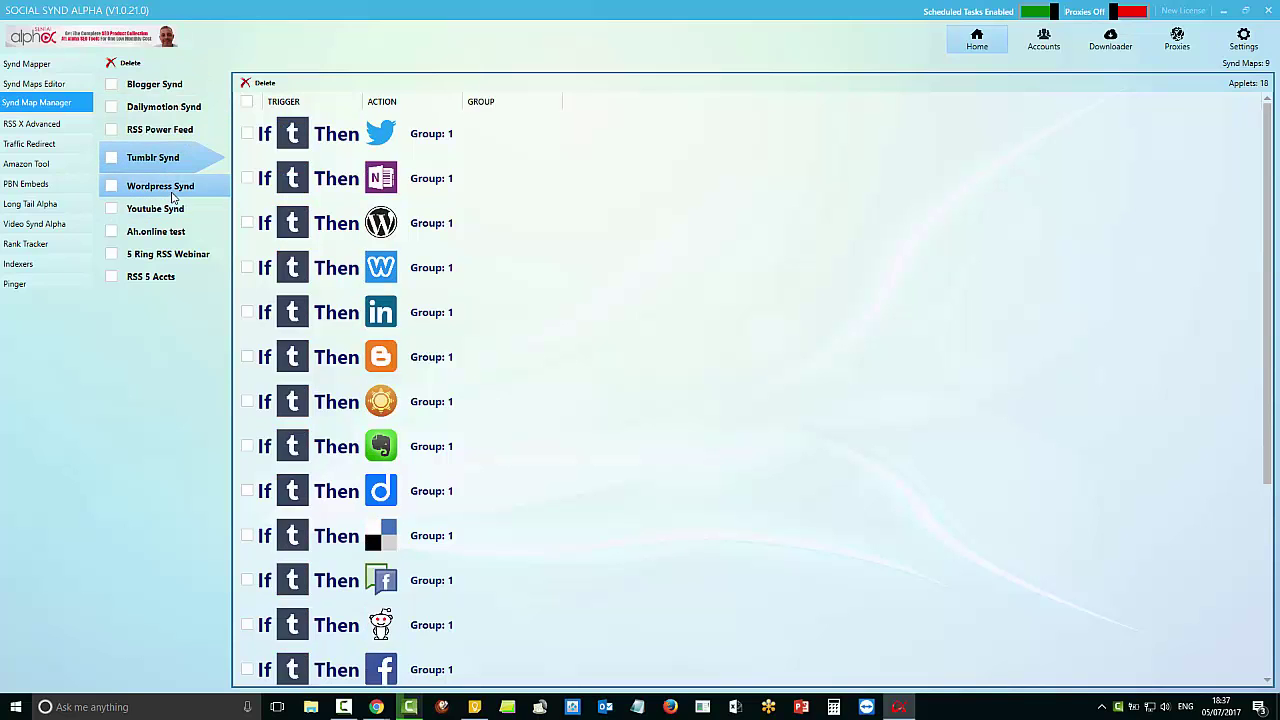
click(172, 194)
click(171, 210)
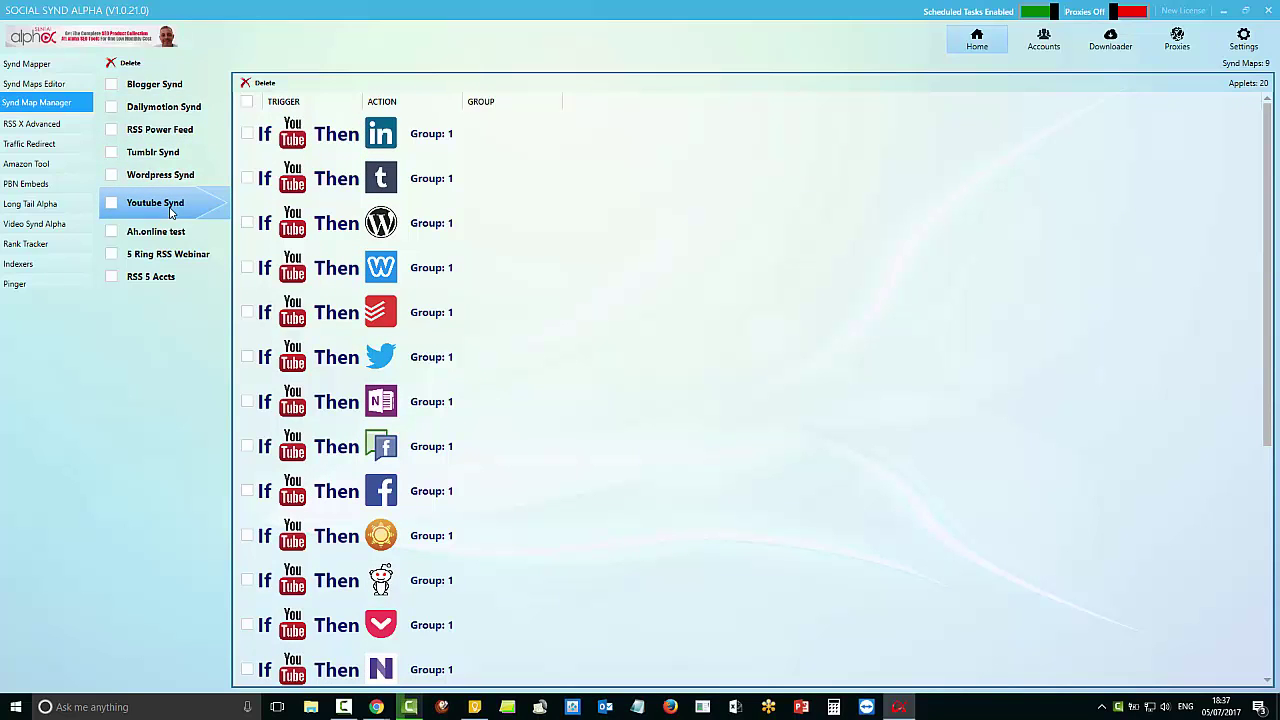
Step: Open the Blogger-to-WordPress applet of the Blogger Synd map, inspect its trigger choices and body template, and close it without saving
click(176, 85)
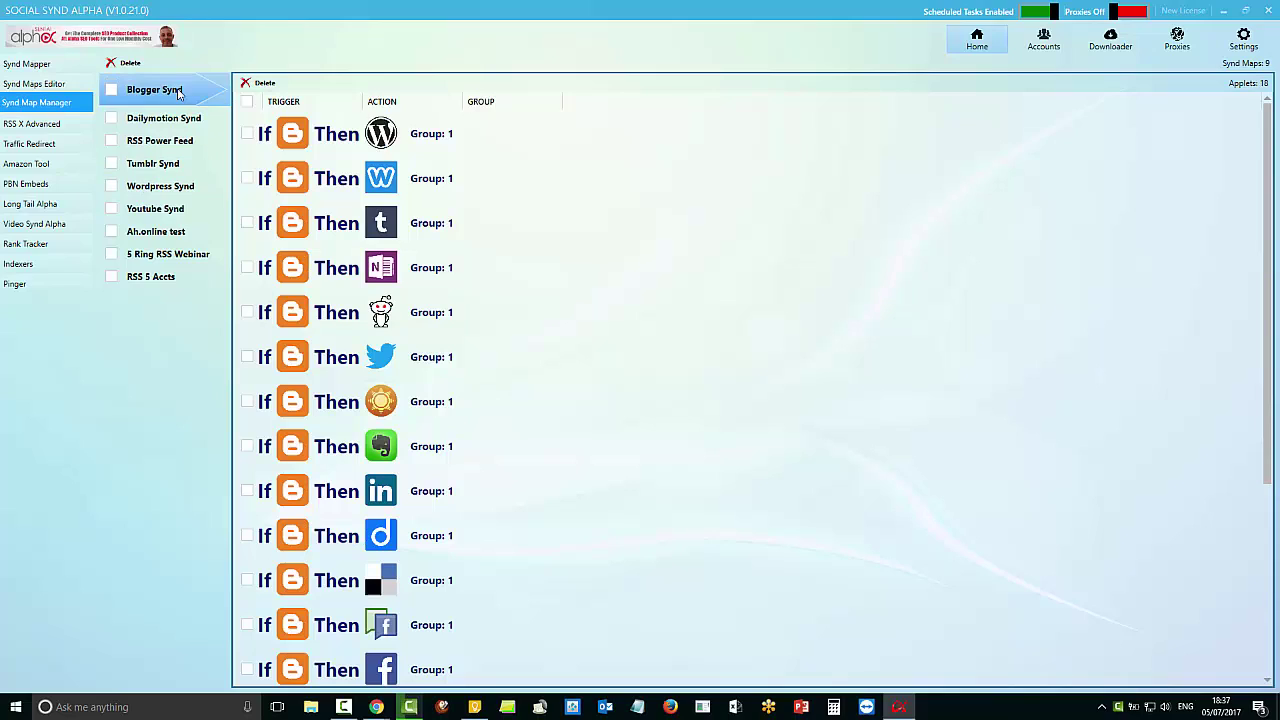
click(292, 138)
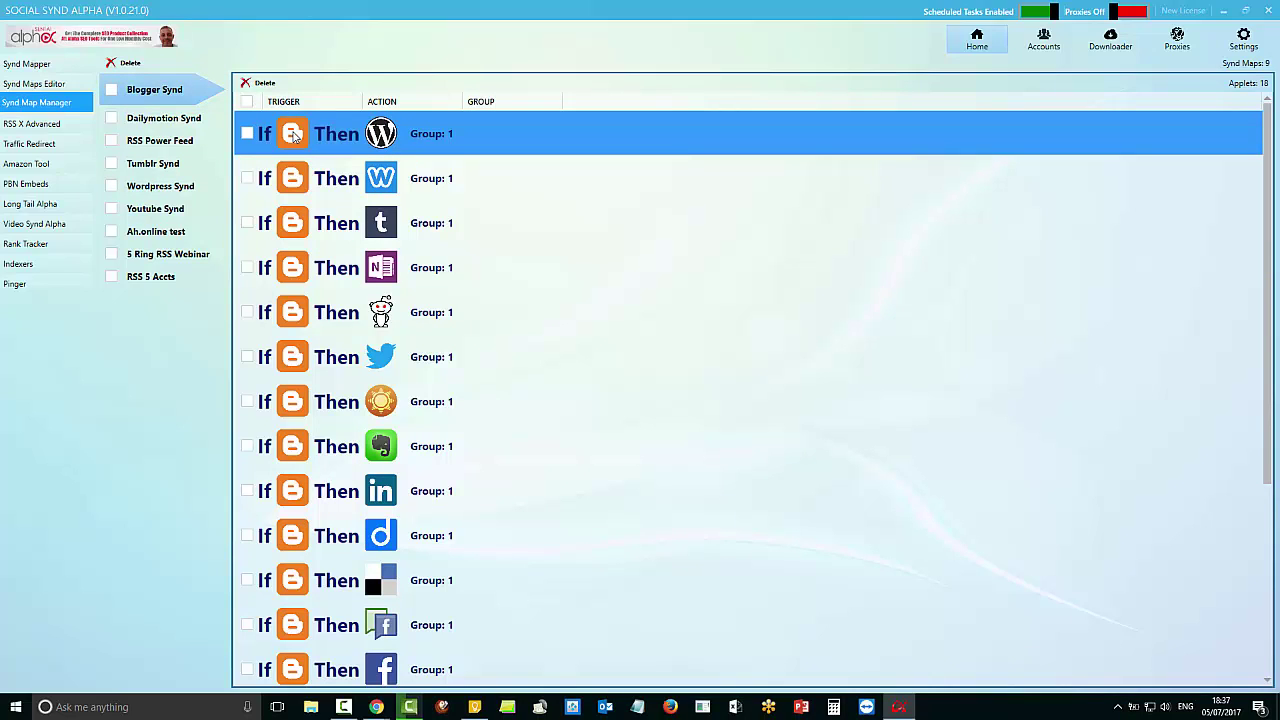
click(294, 137)
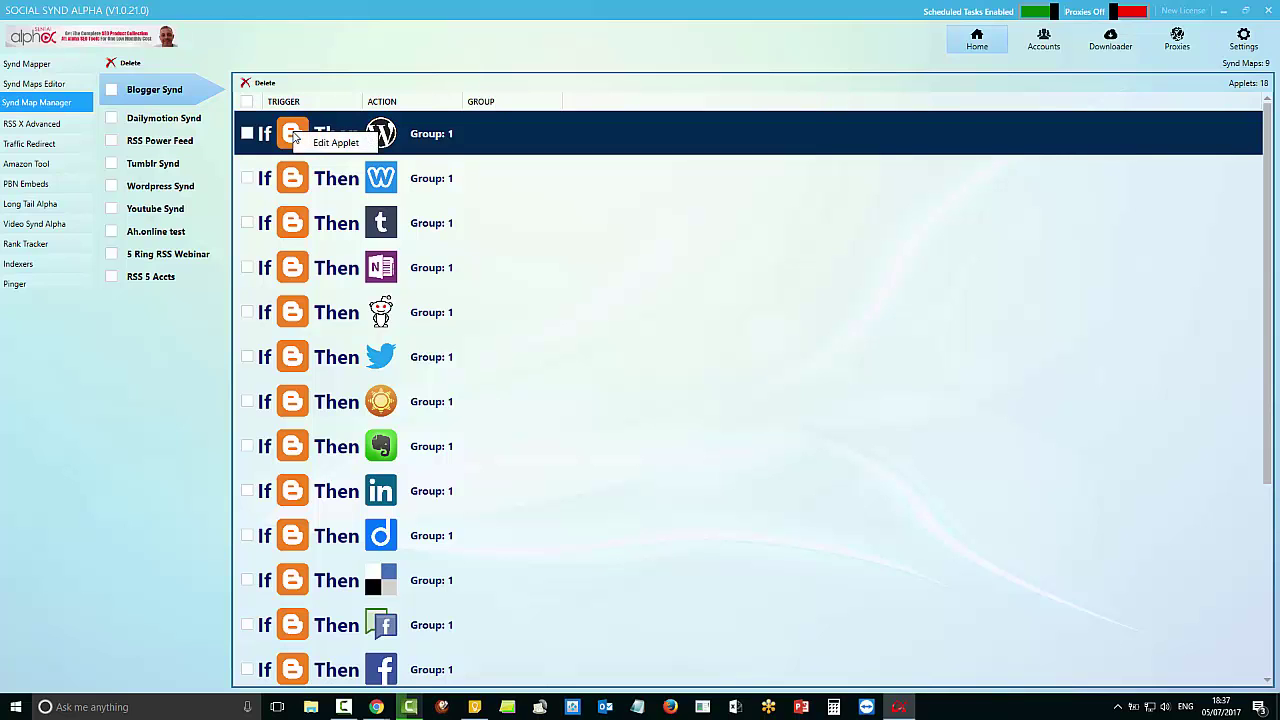
double_click(325, 150)
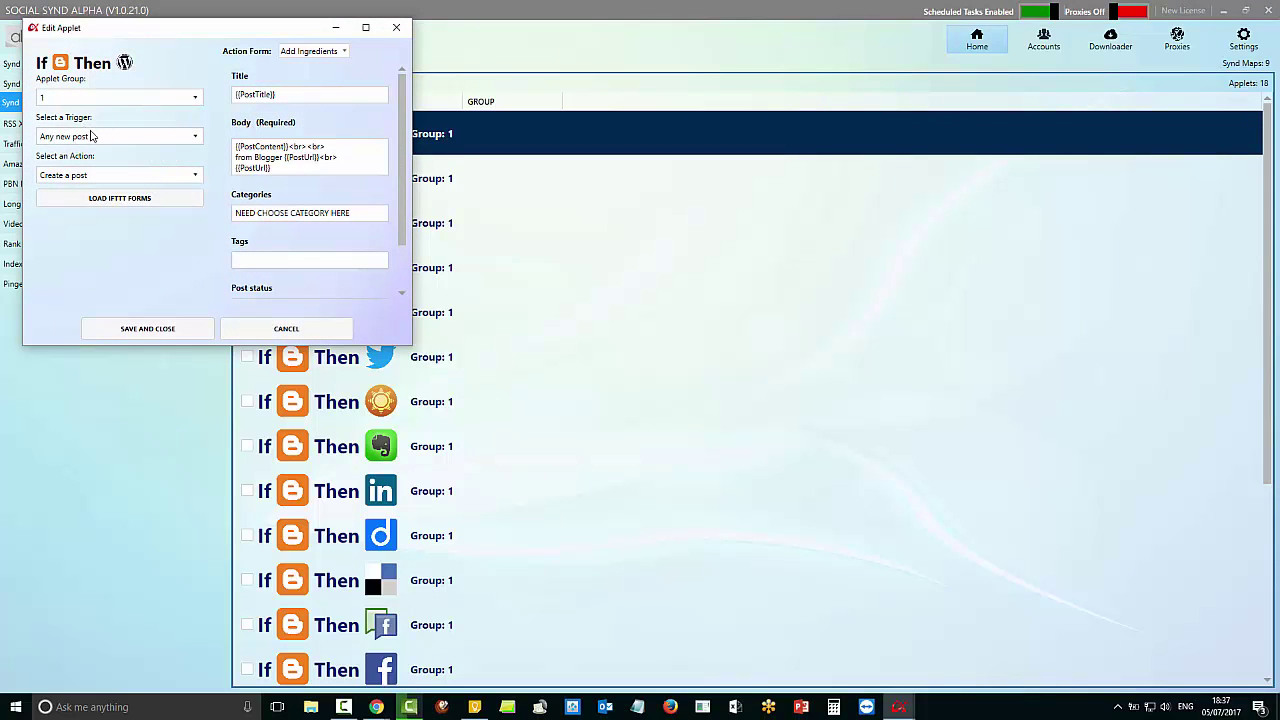
click(138, 136)
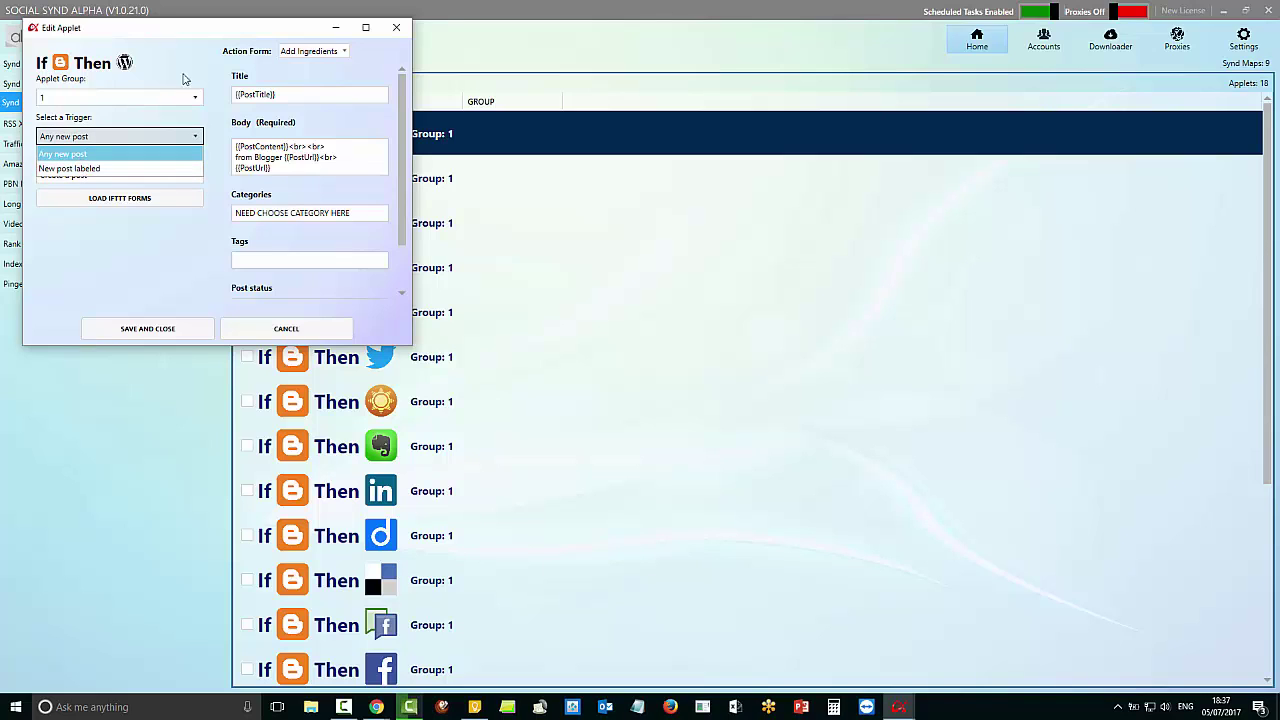
click(334, 166)
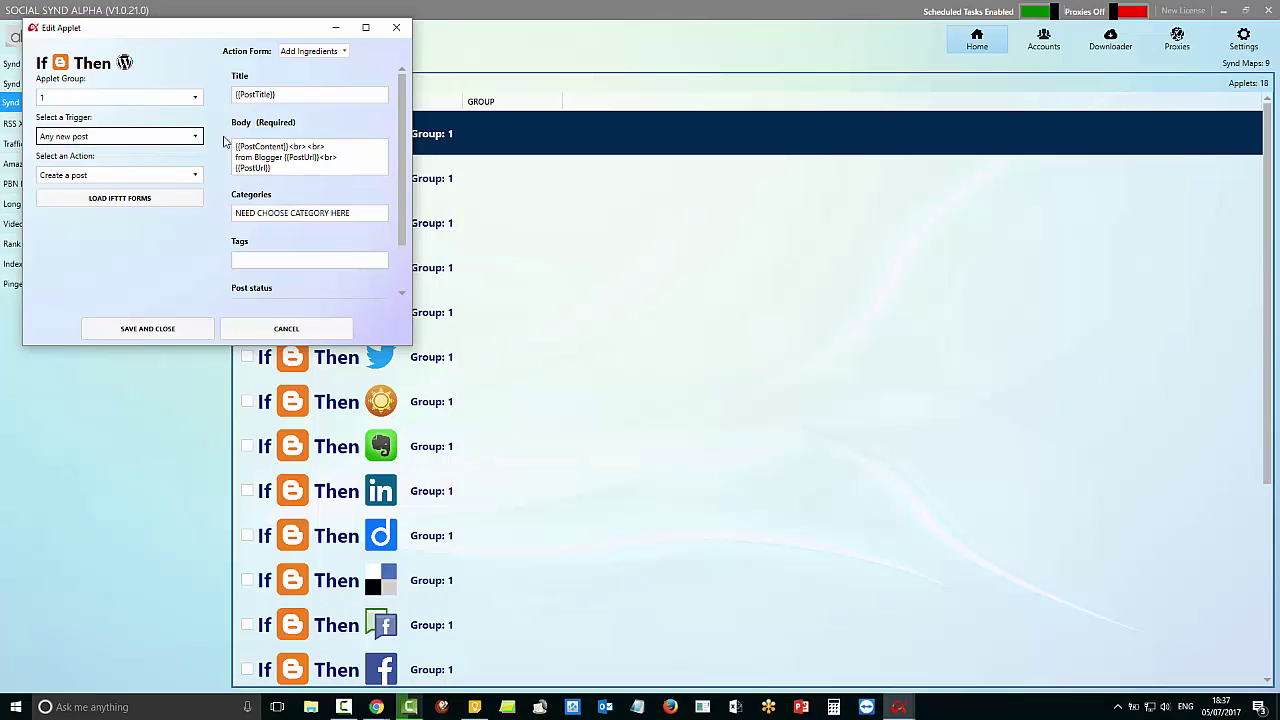
click(288, 166)
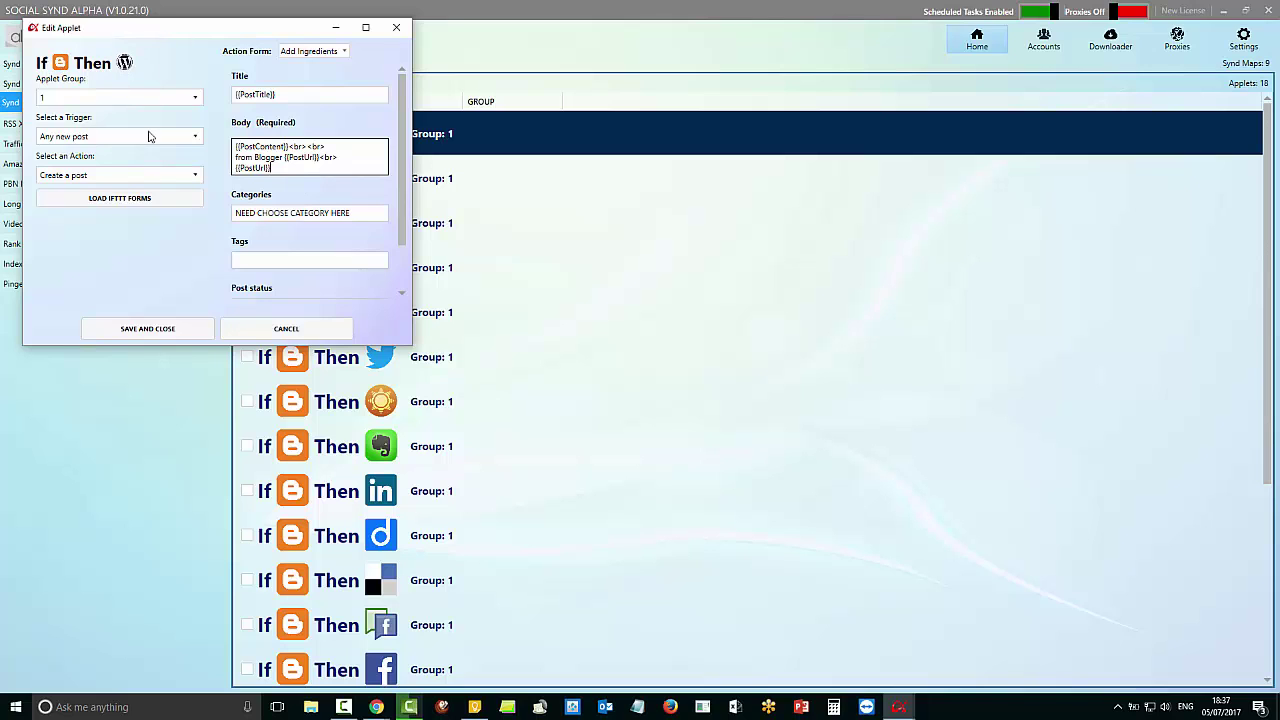
click(396, 27)
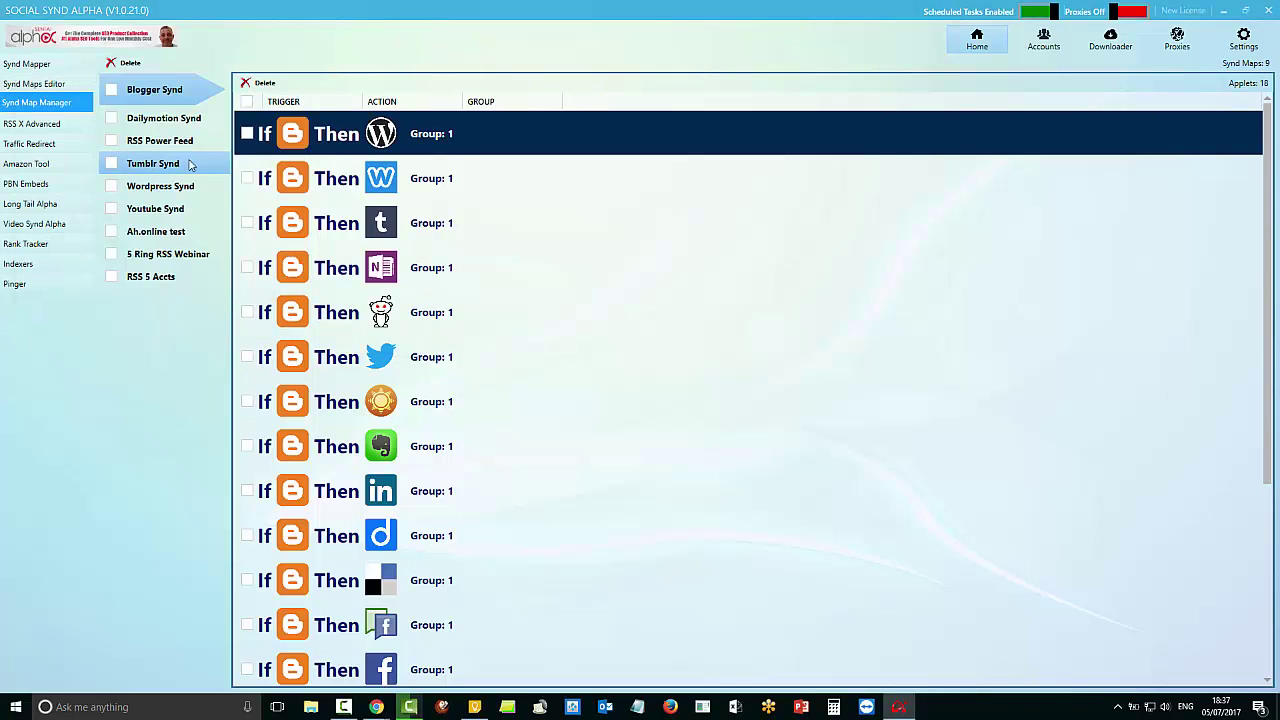
Step: Open the YouTube-to-LinkedIn applet in Youtube Synd and try the triggers New liked video and New public video from subscriptions
click(190, 215)
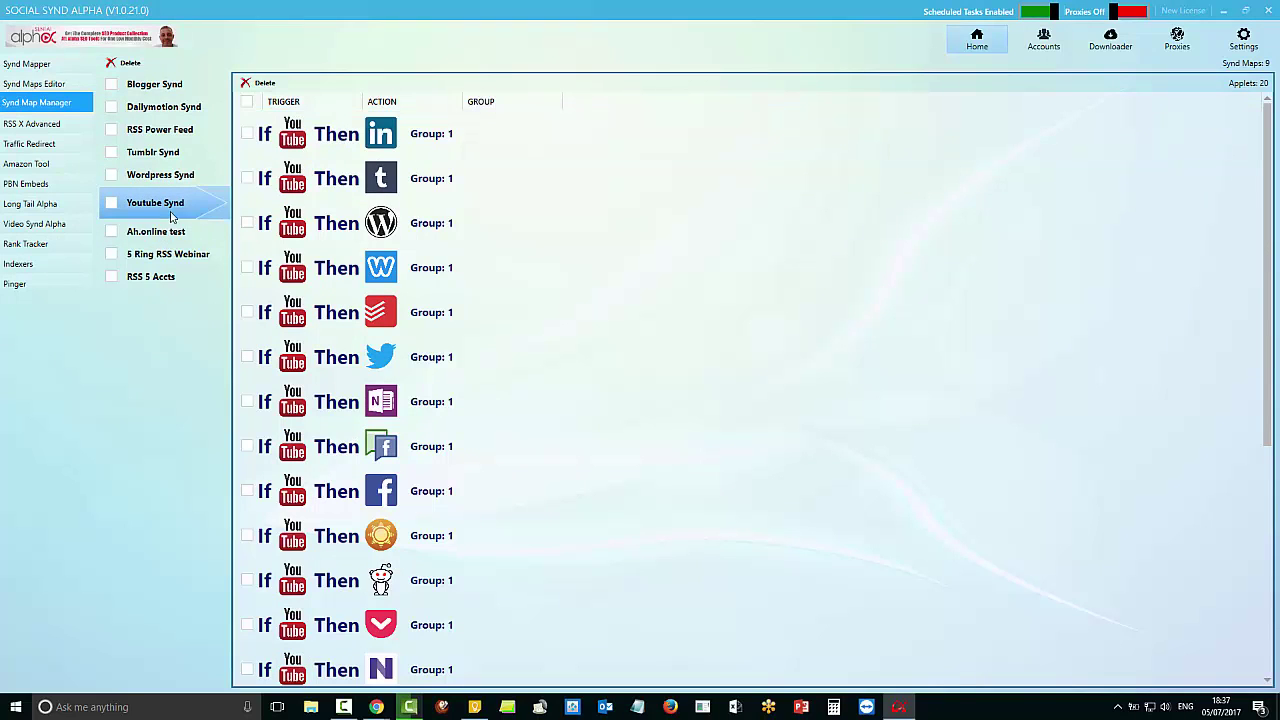
click(570, 215)
click(290, 138)
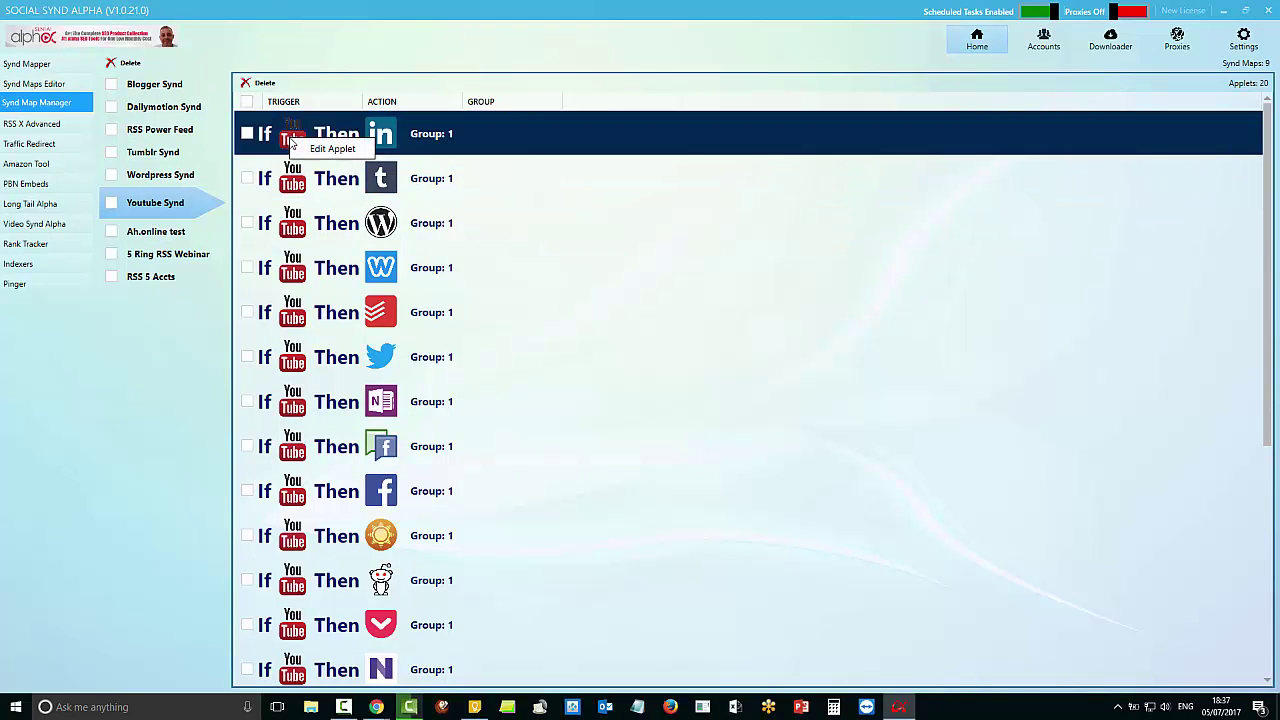
click(290, 140)
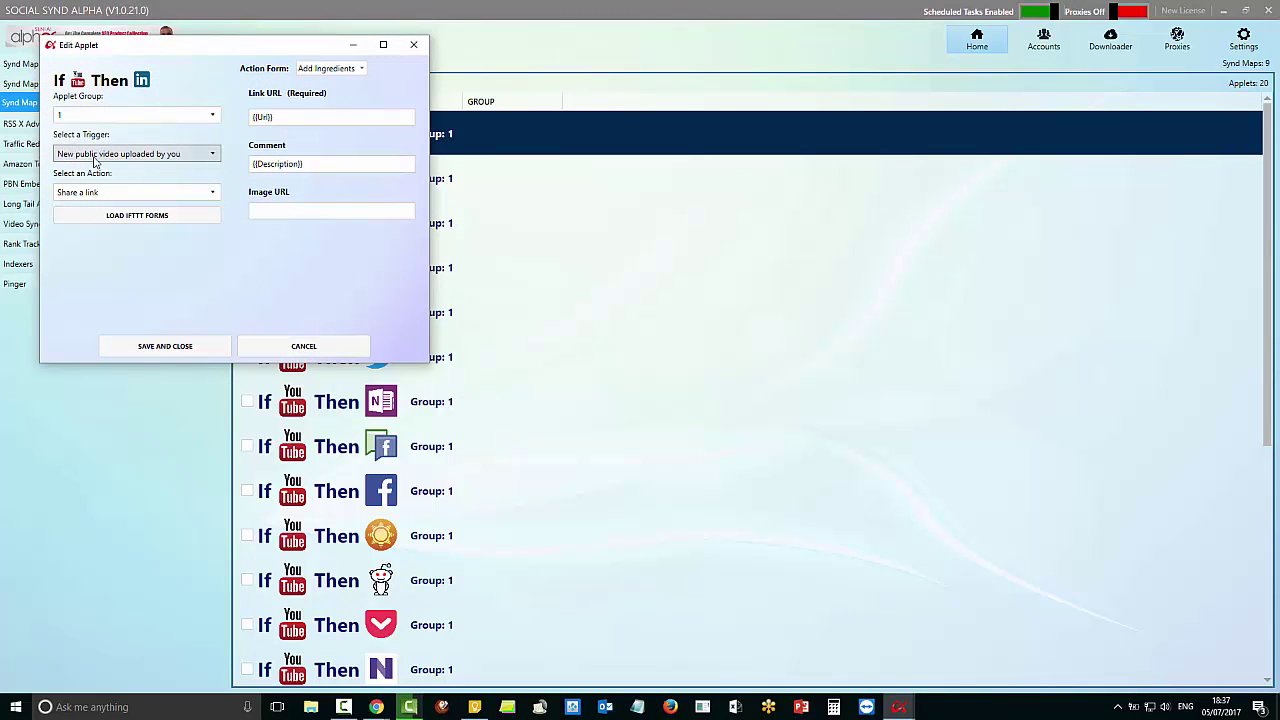
click(176, 157)
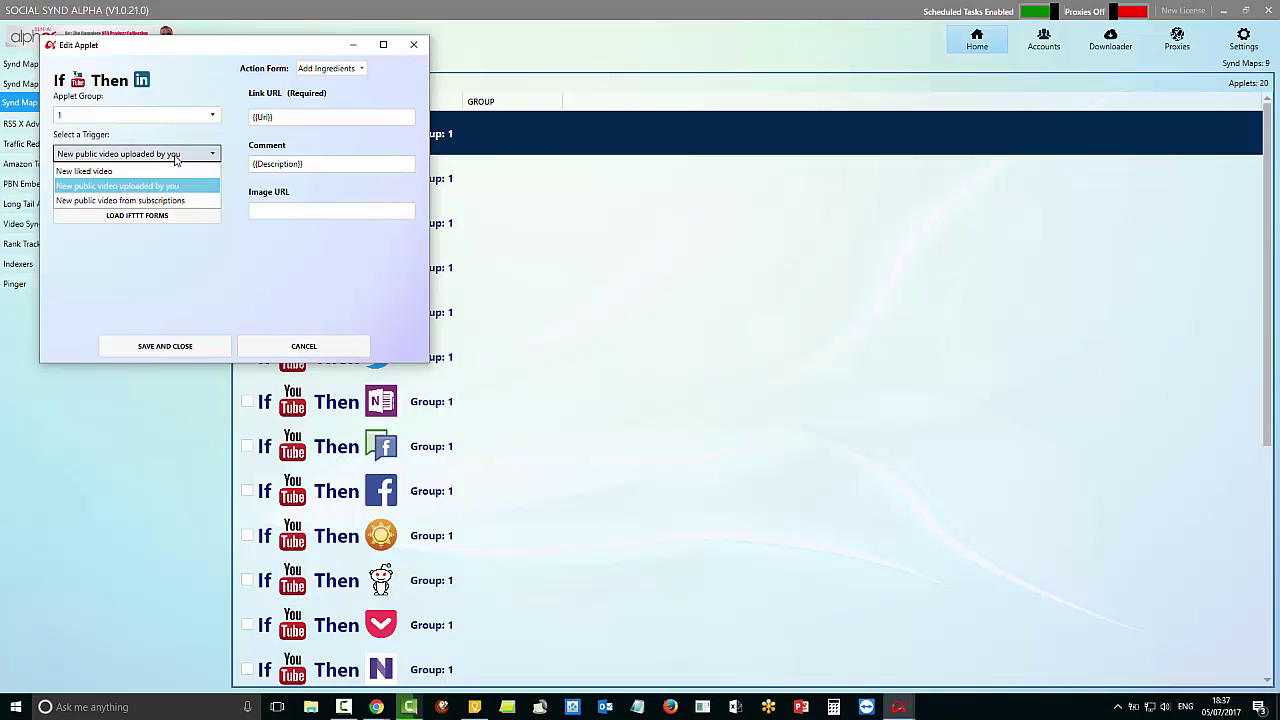
click(92, 171)
click(160, 155)
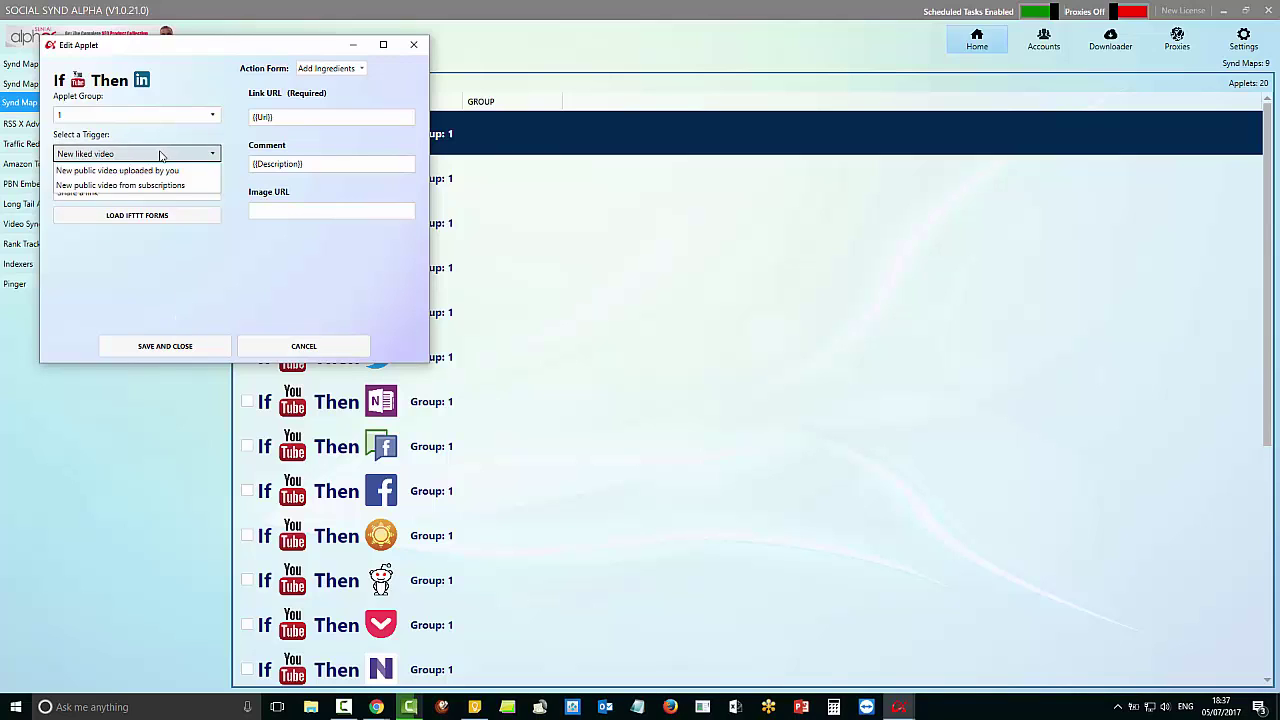
click(125, 200)
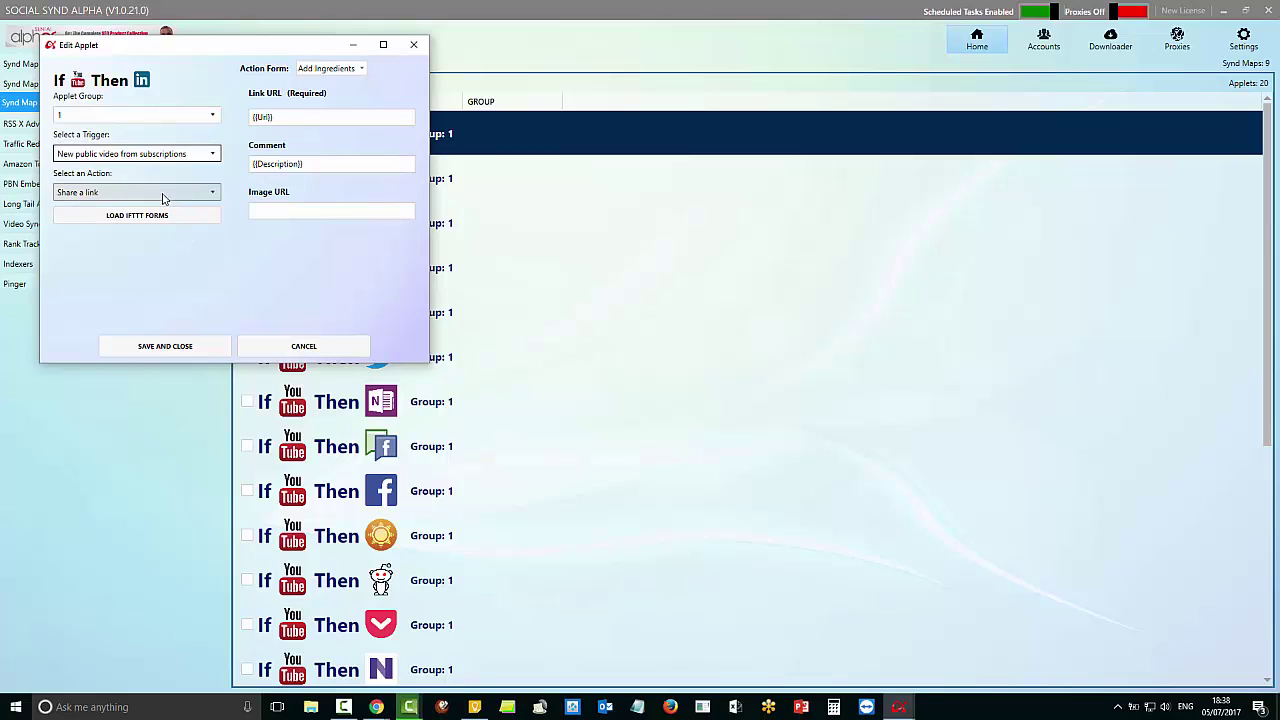
click(172, 154)
click(168, 156)
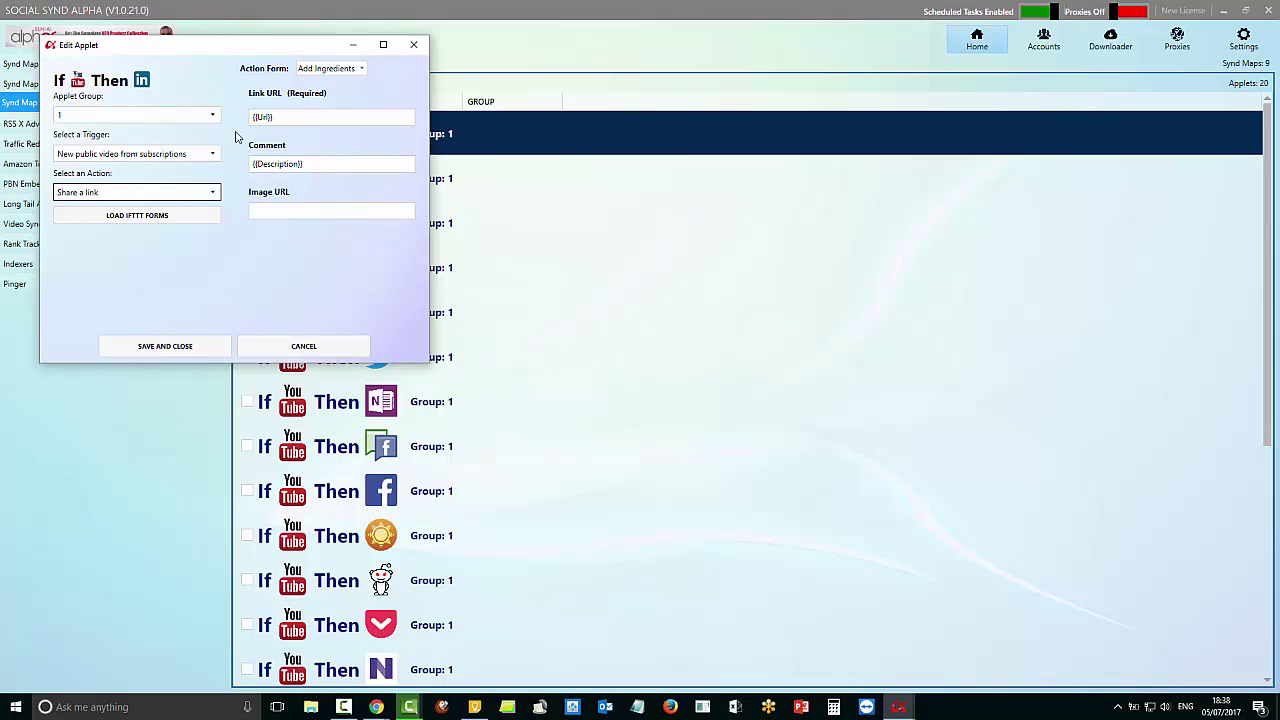
Step: Inspect the Link URL and Comment ingredients of the YouTube-to-LinkedIn applet and close it without saving
click(355, 119)
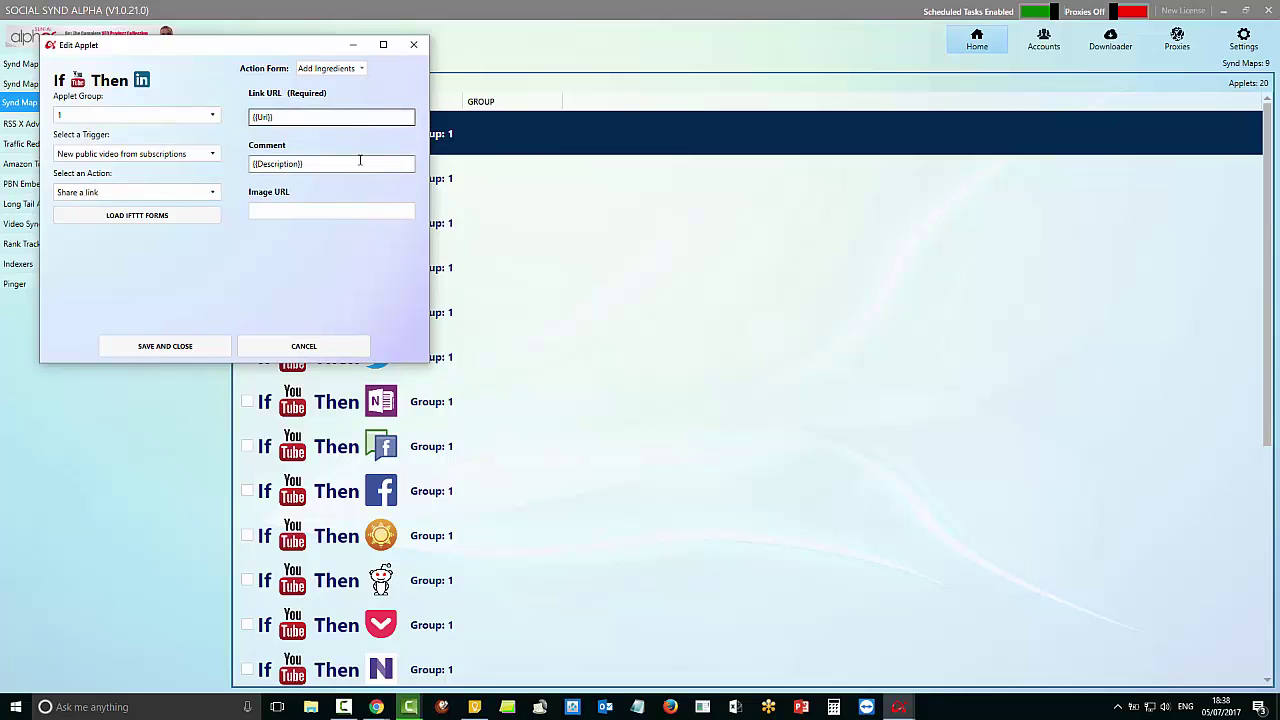
click(361, 162)
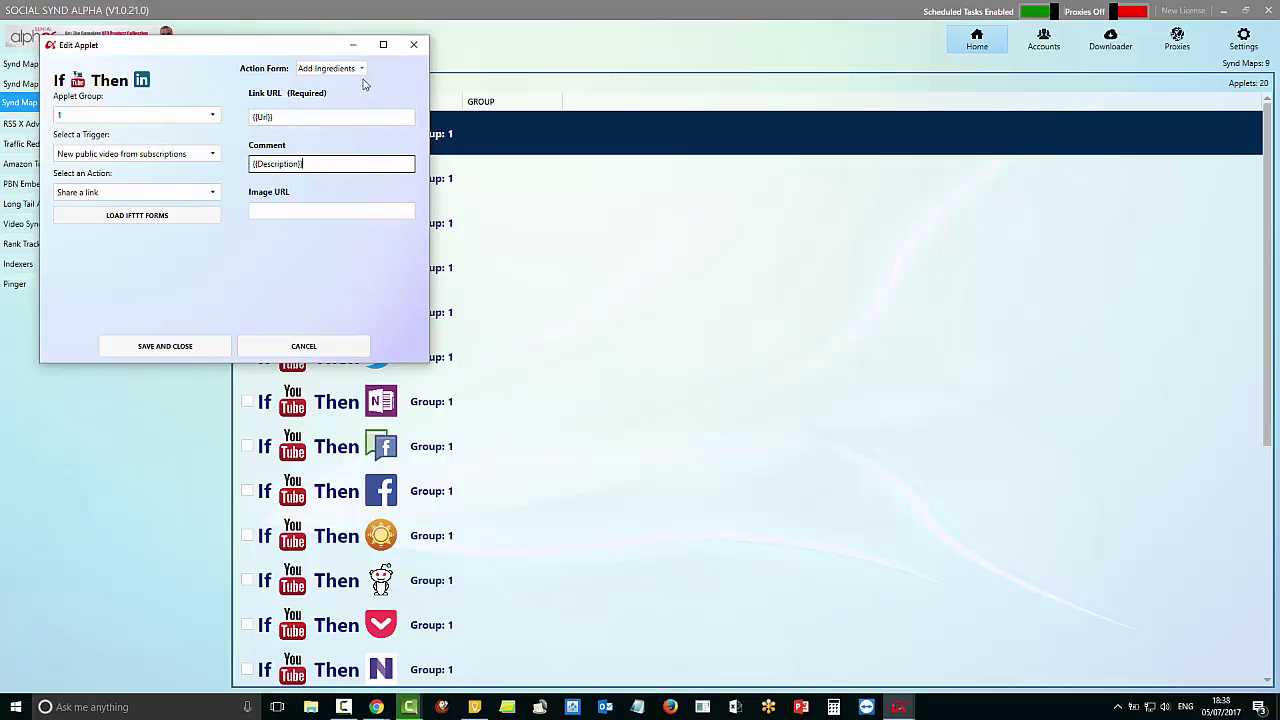
click(414, 45)
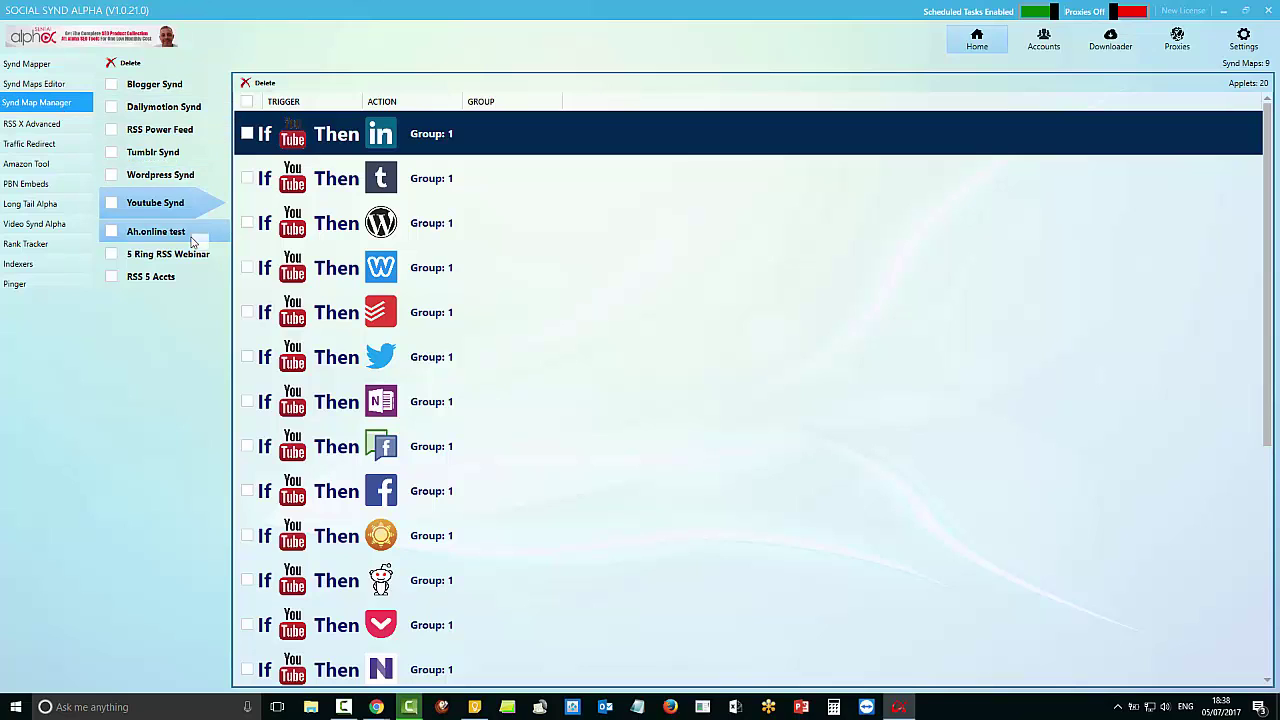
Step: Compare the trigger networks of the synd maps from Blogger Synd through Youtube Synd
click(165, 84)
click(188, 116)
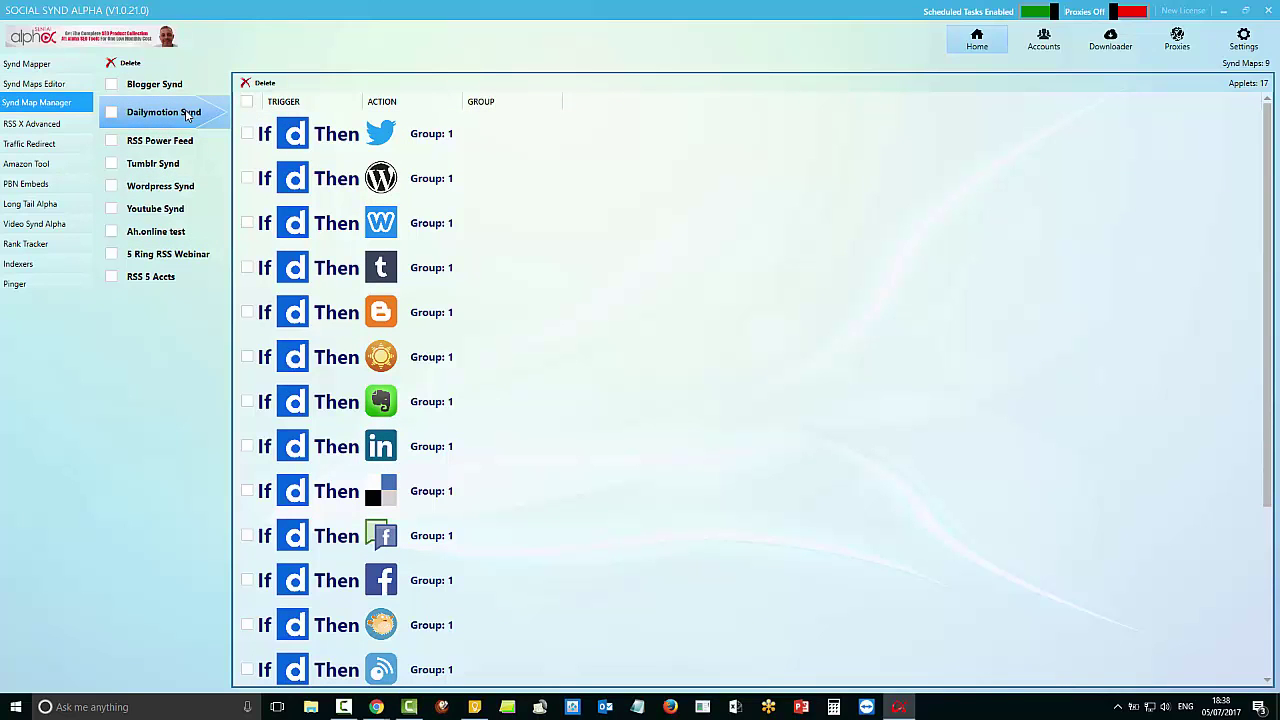
click(170, 85)
click(165, 118)
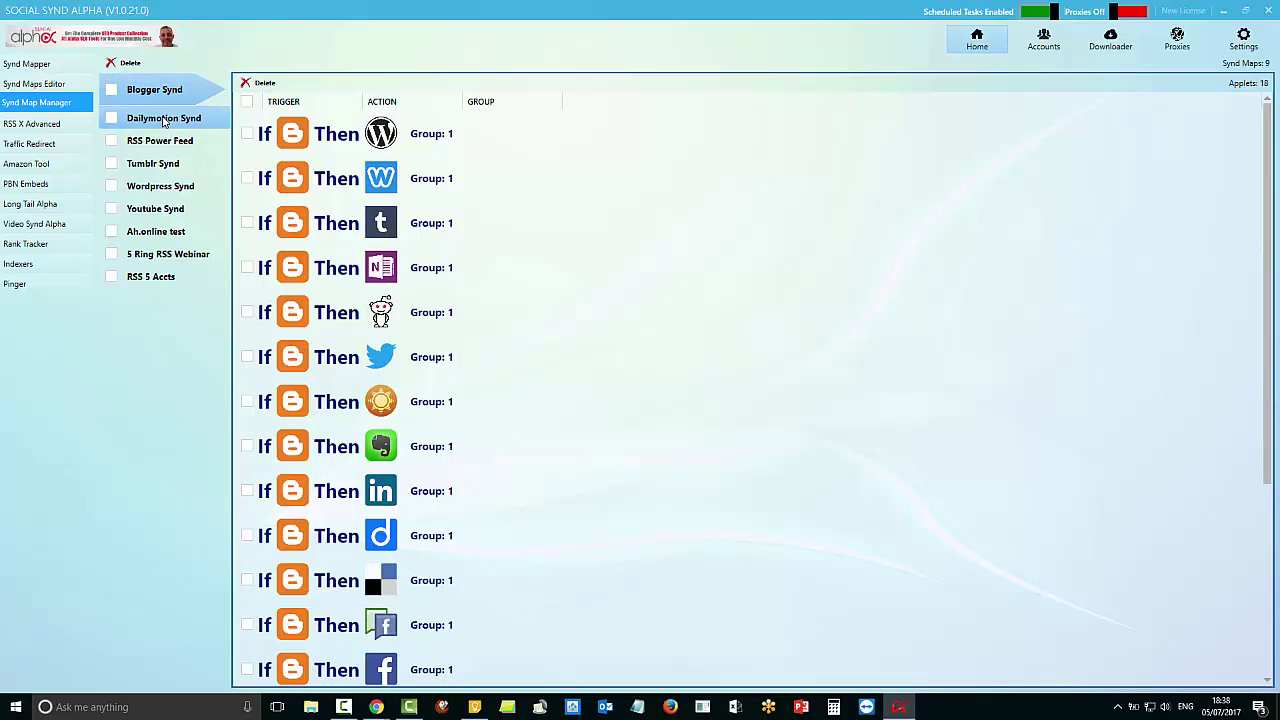
click(172, 143)
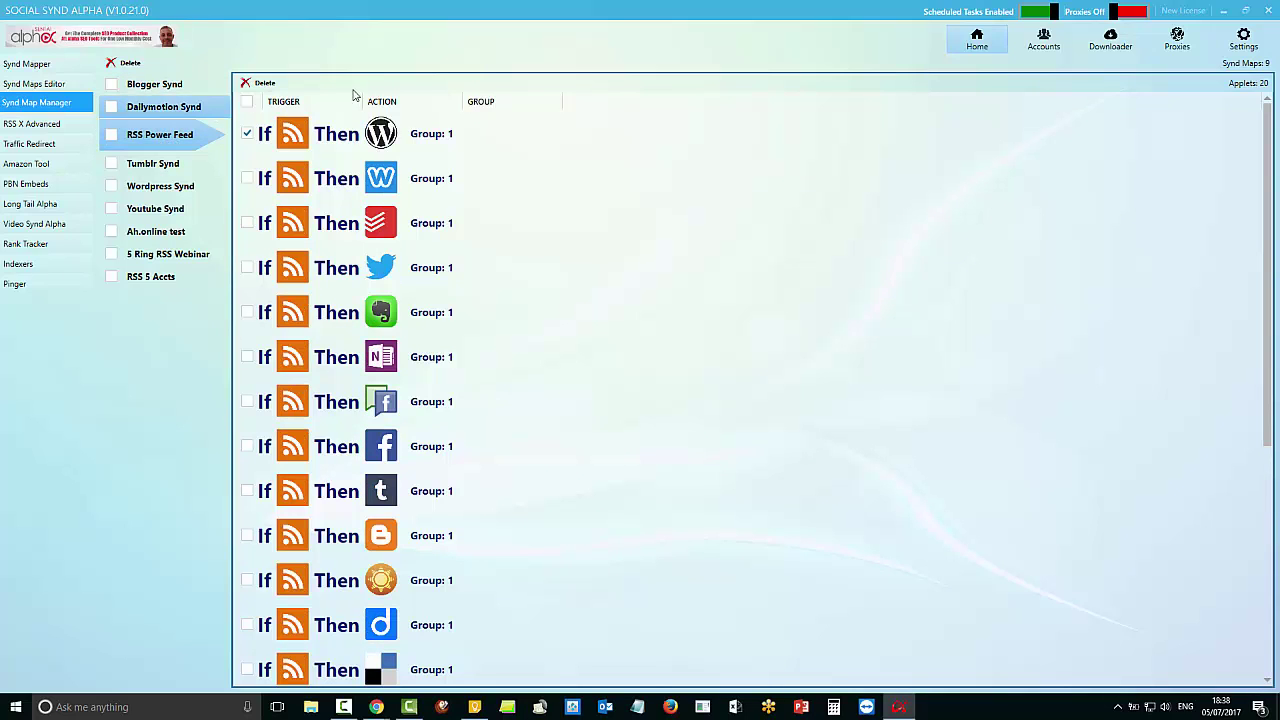
click(150, 163)
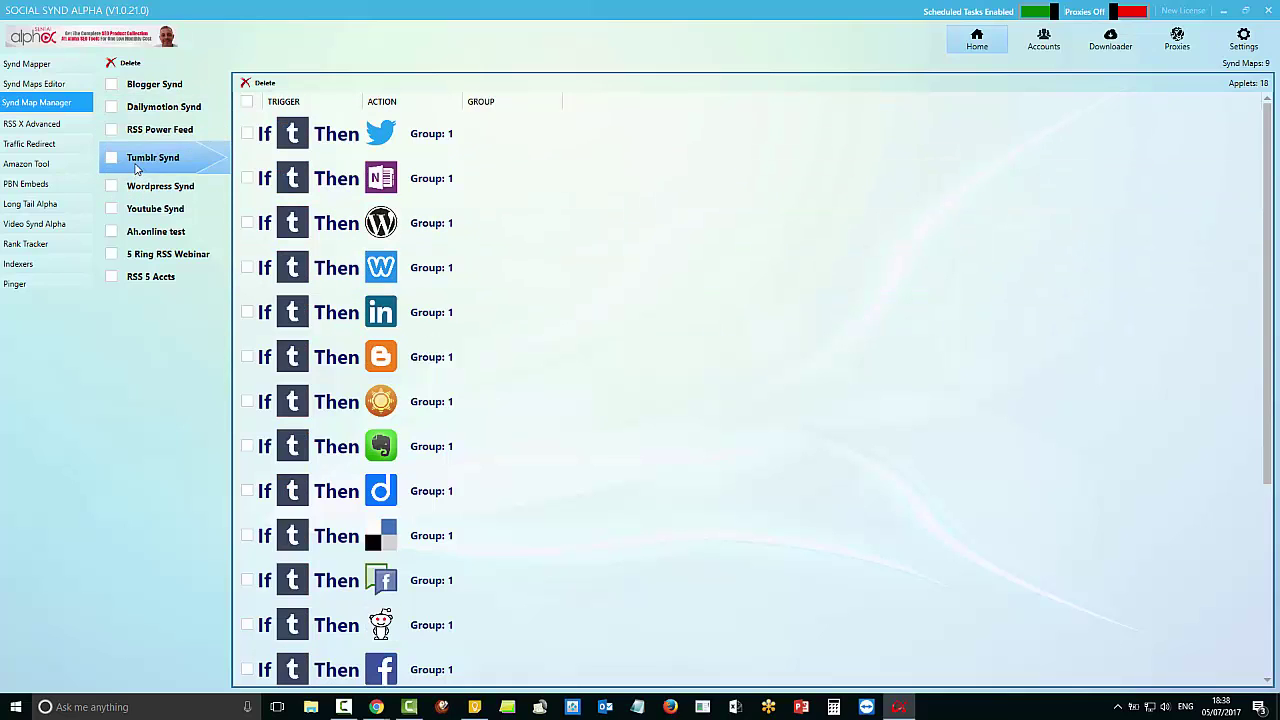
click(145, 188)
click(153, 205)
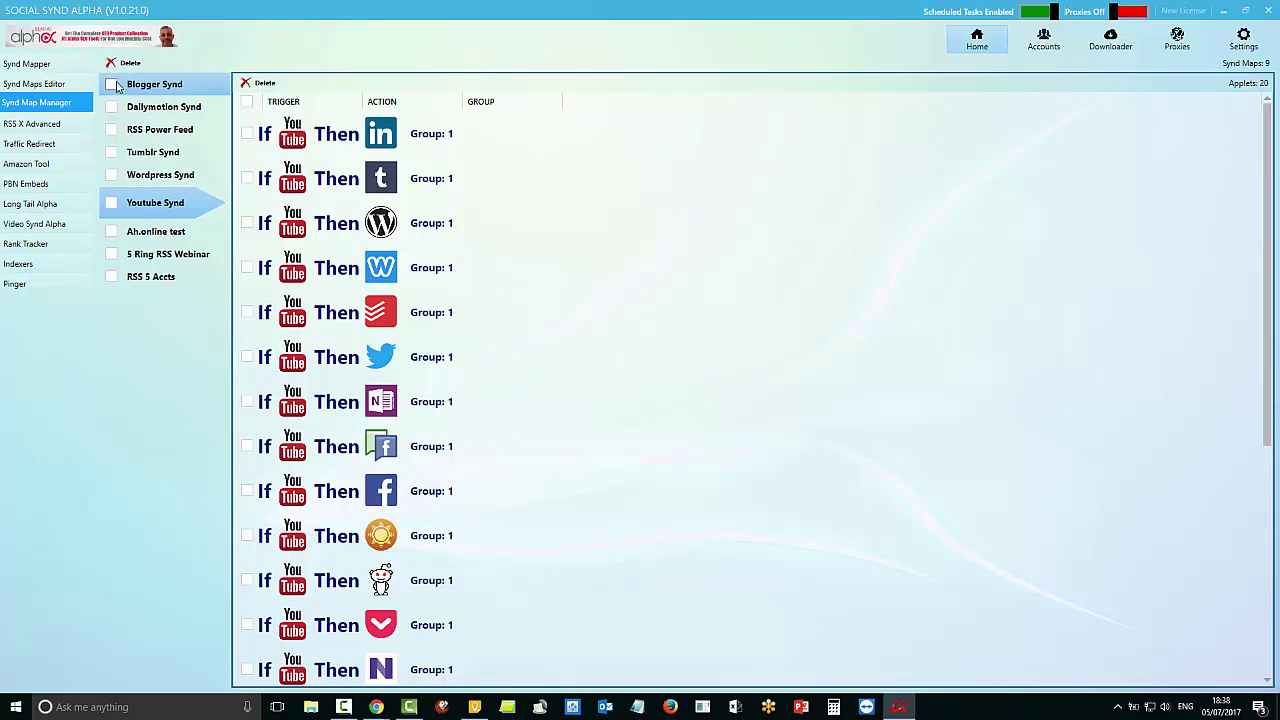
Step: Examine the full list of Blogger Synd applets, from the WordPress action to the last action, and their group numbers
click(154, 86)
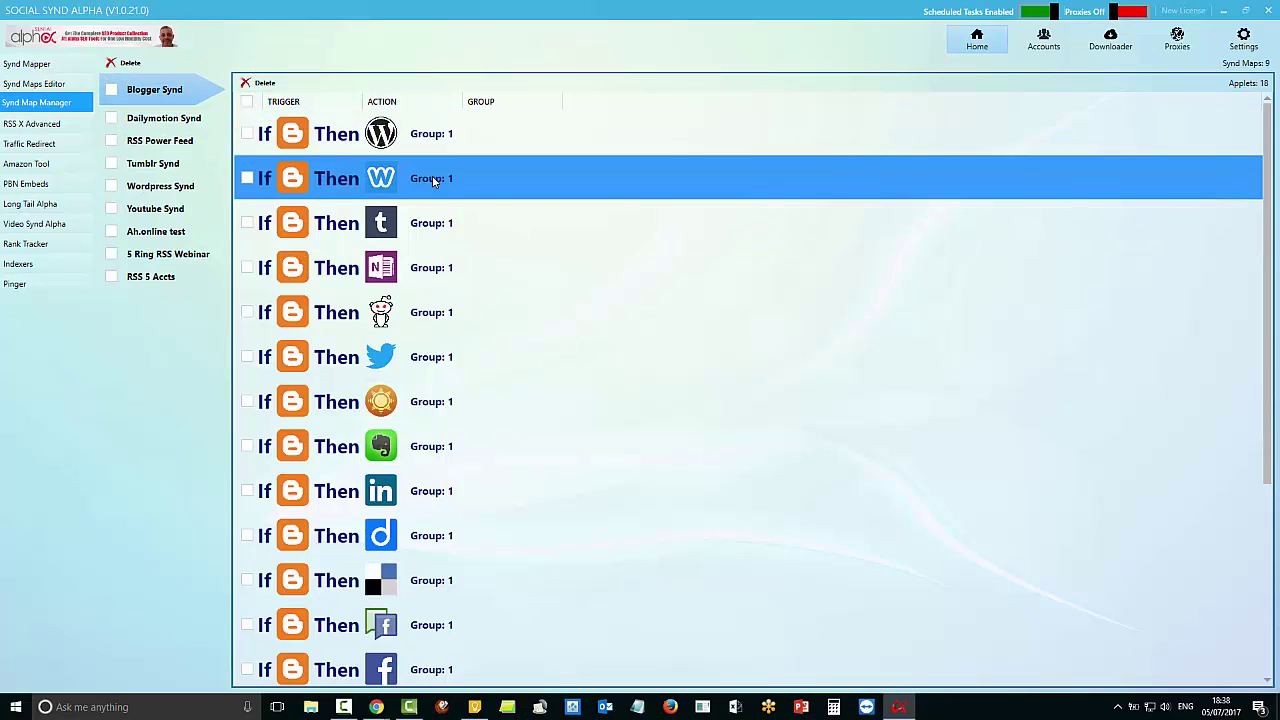
scroll(880, 437, down, 2)
scroll(878, 424, up, 2)
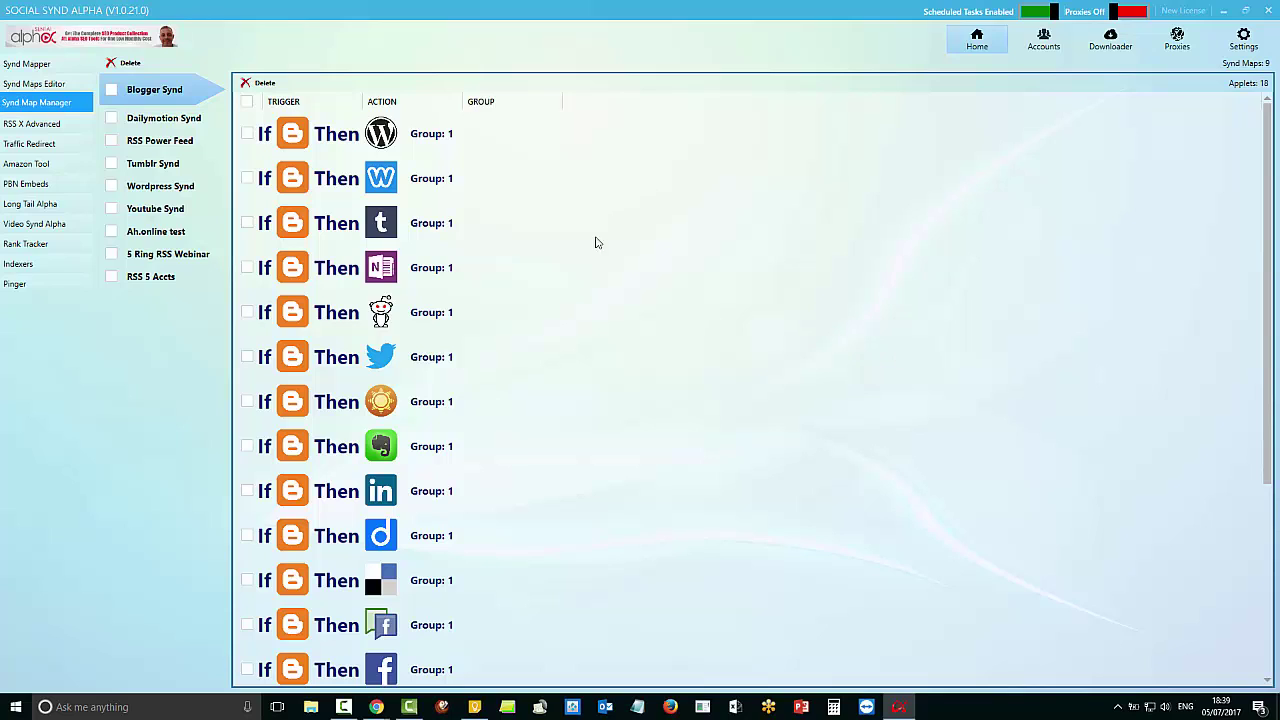
click(517, 220)
scroll(430, 430, down, 3)
click(395, 582)
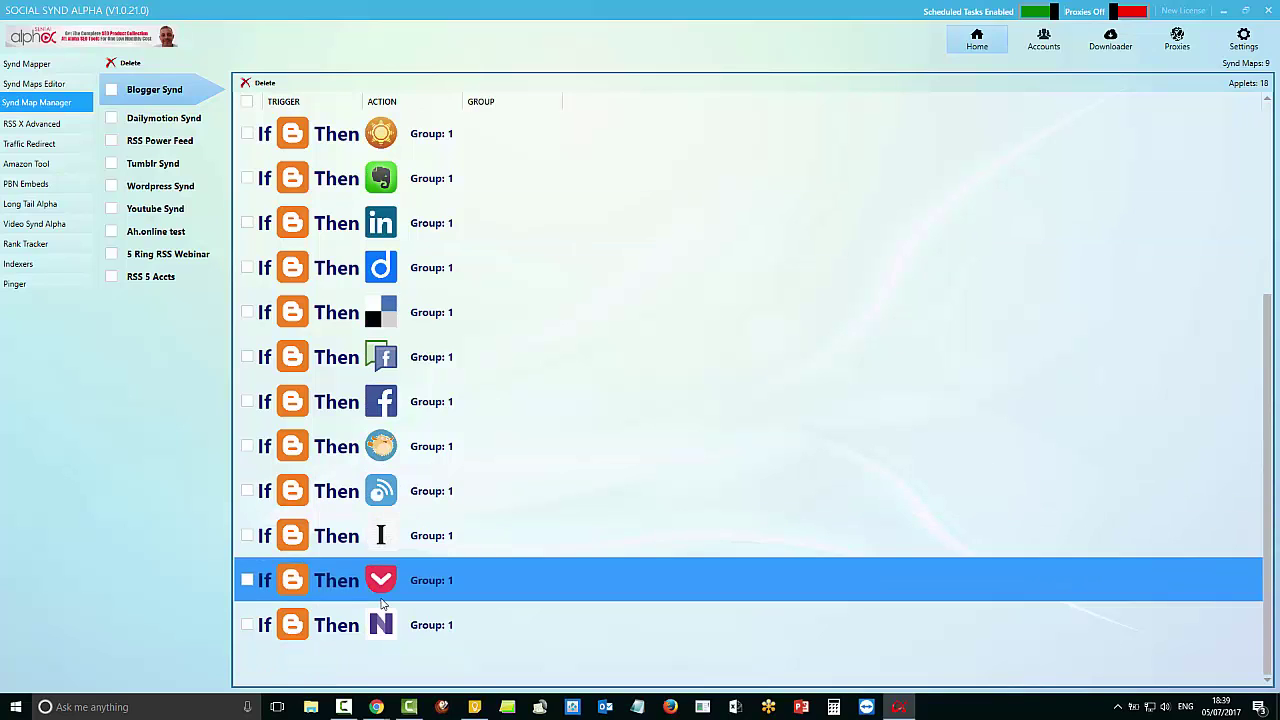
scroll(463, 306, up, 3)
click(437, 312)
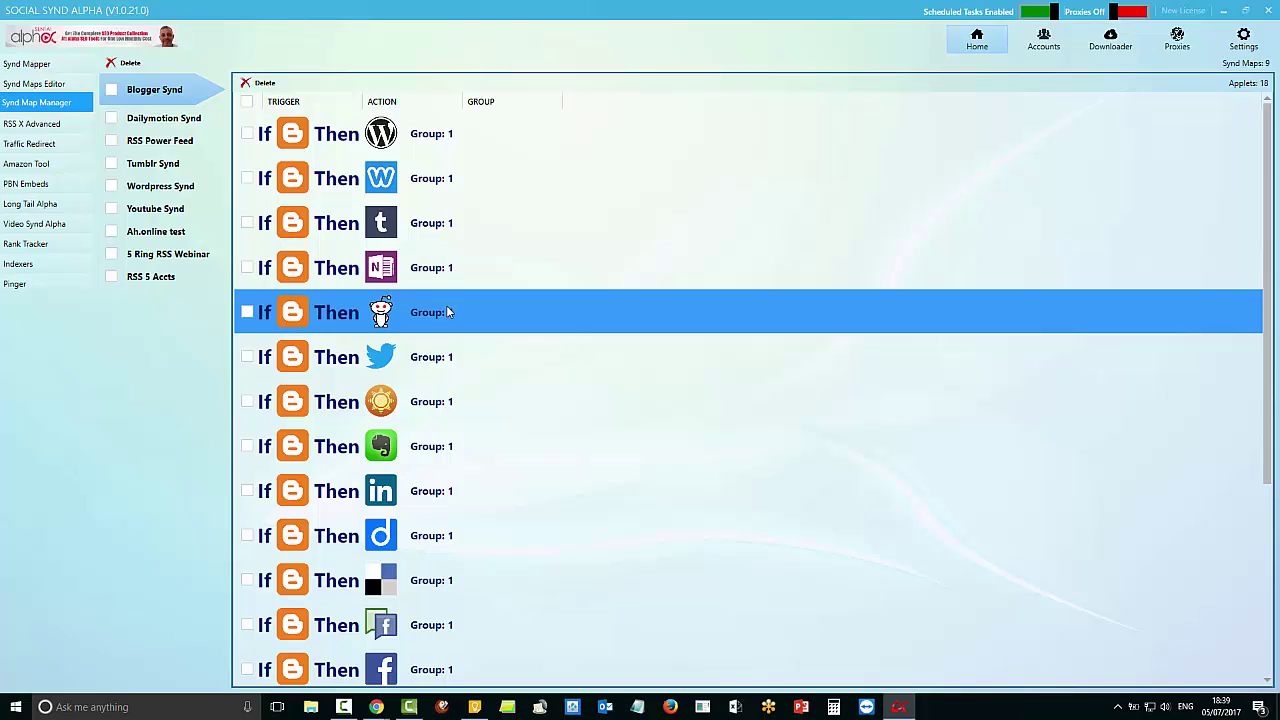
click(280, 135)
scroll(650, 400, down, 3)
scroll(660, 450, up, 3)
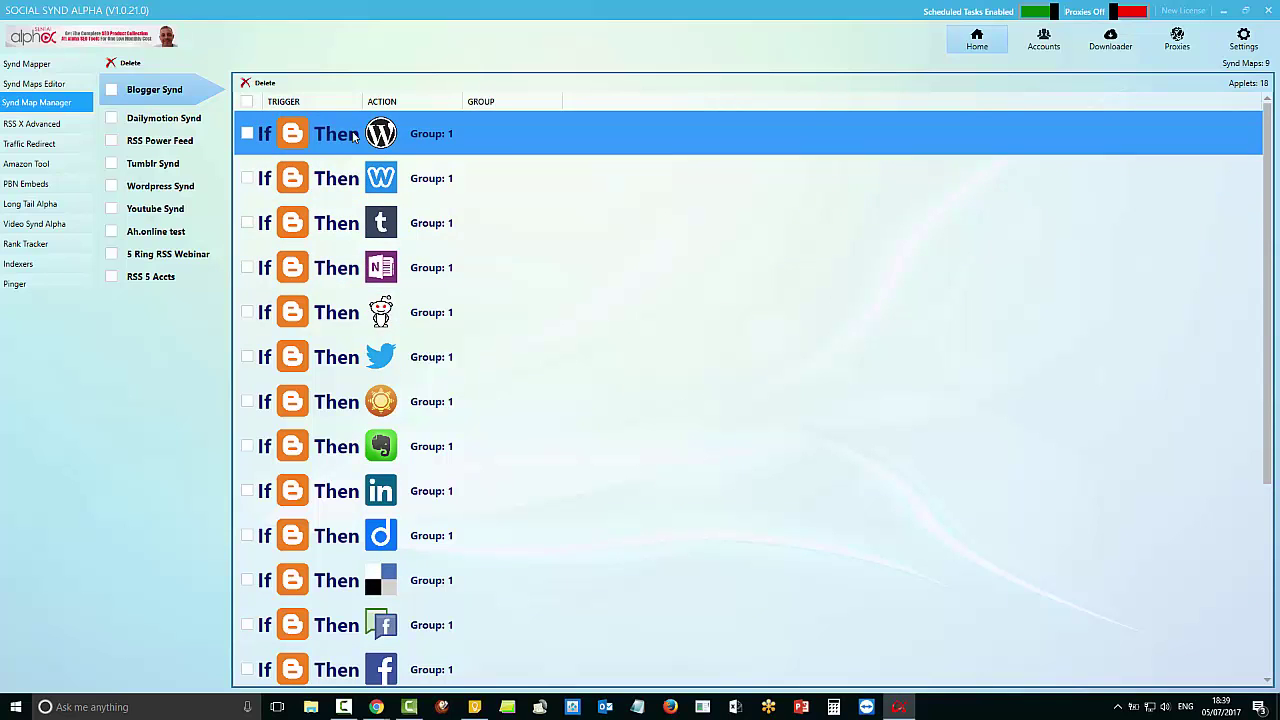
scroll(660, 647, down, 3)
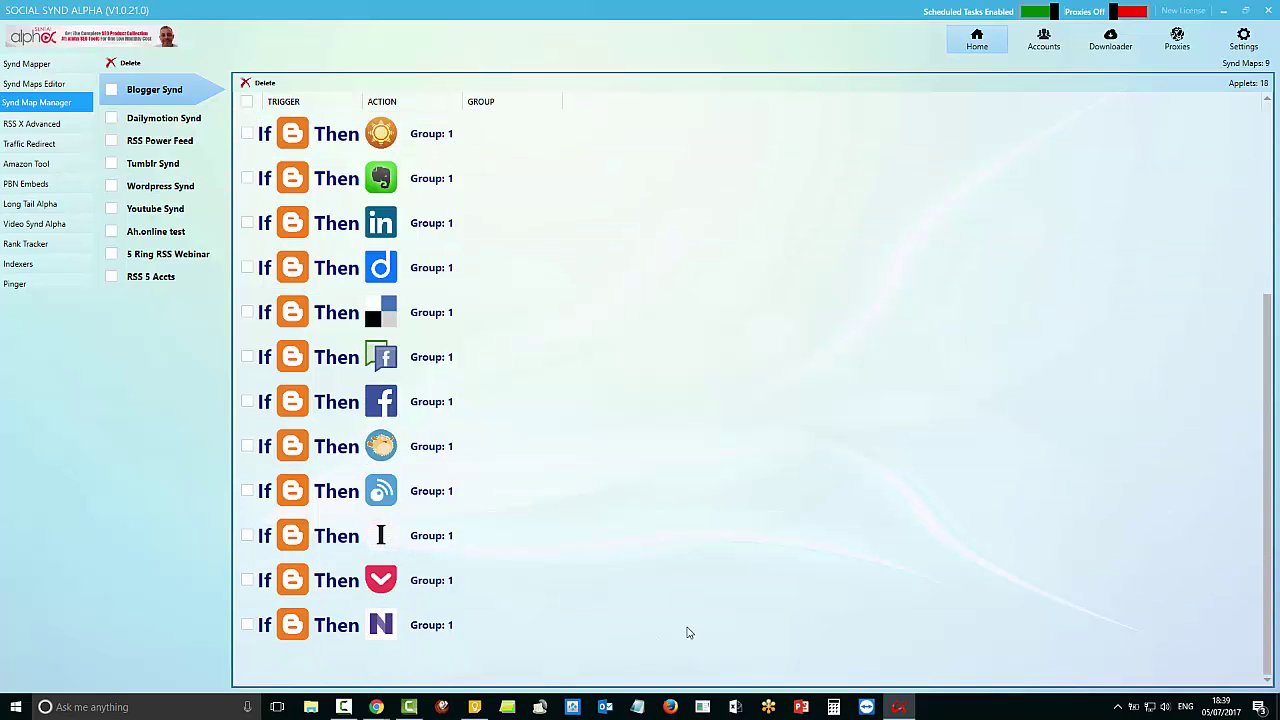
scroll(430, 510, up, 3)
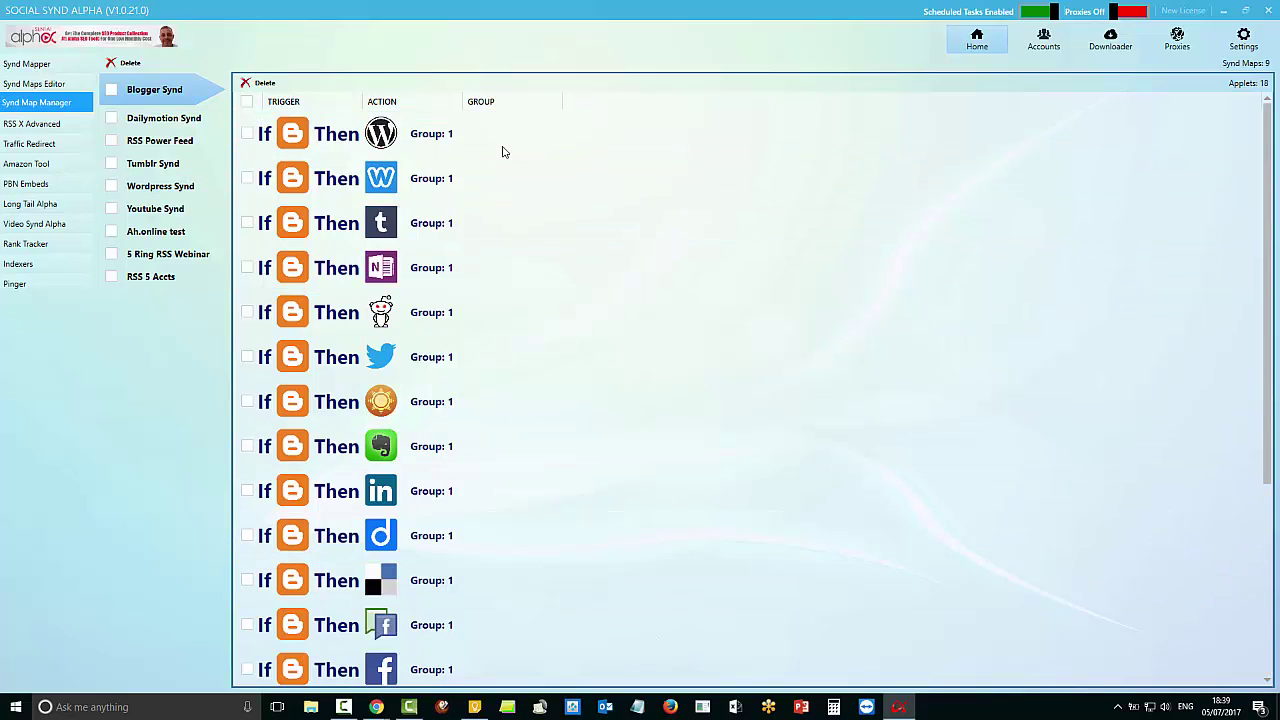
scroll(462, 589, down, 3)
scroll(474, 560, up, 3)
Step: Open the Synd Maps Editor and assign all applets of the upper-left RSS cluster on the canvas to Group 1
click(55, 84)
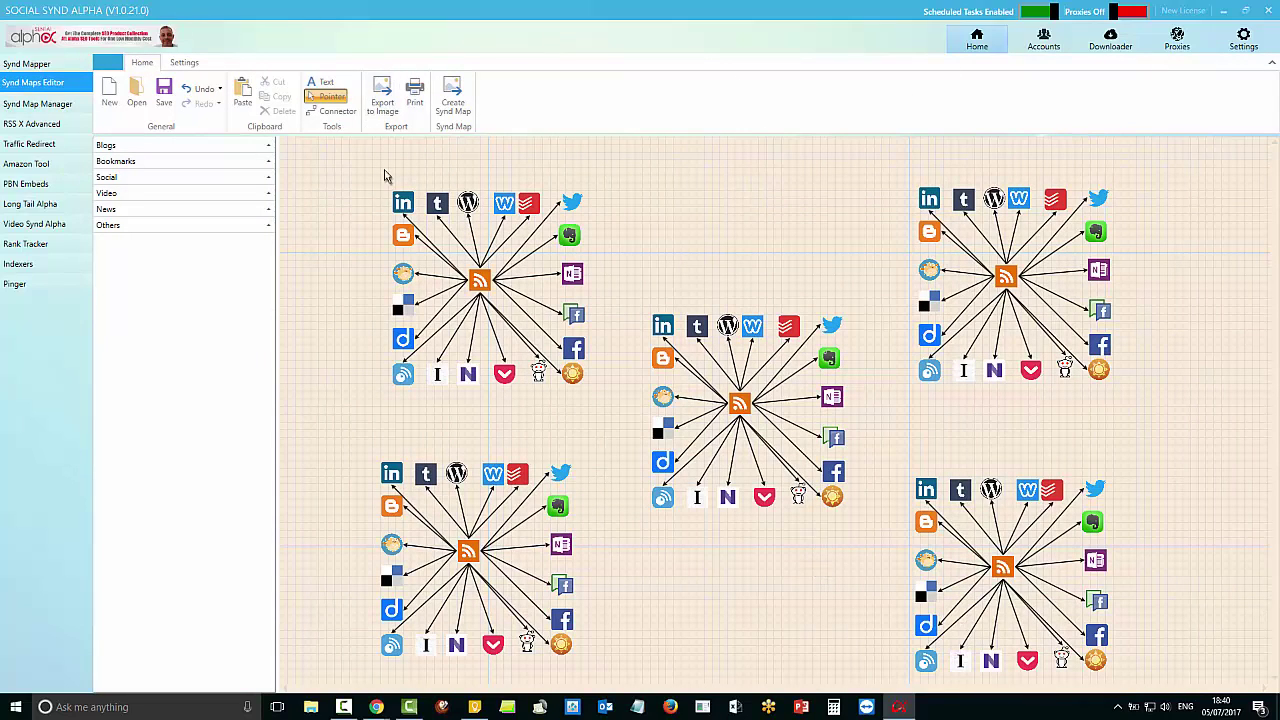
drag(351, 175, 609, 405)
right_click(506, 229)
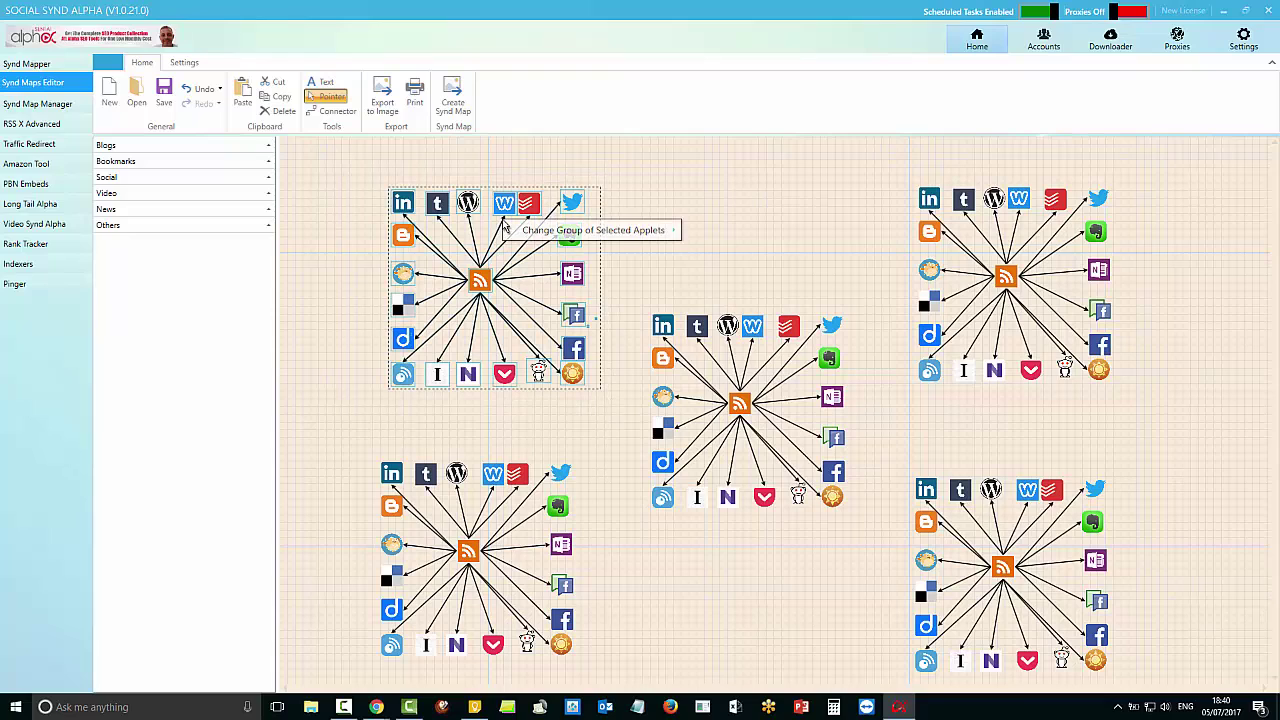
mouse_move(585, 236)
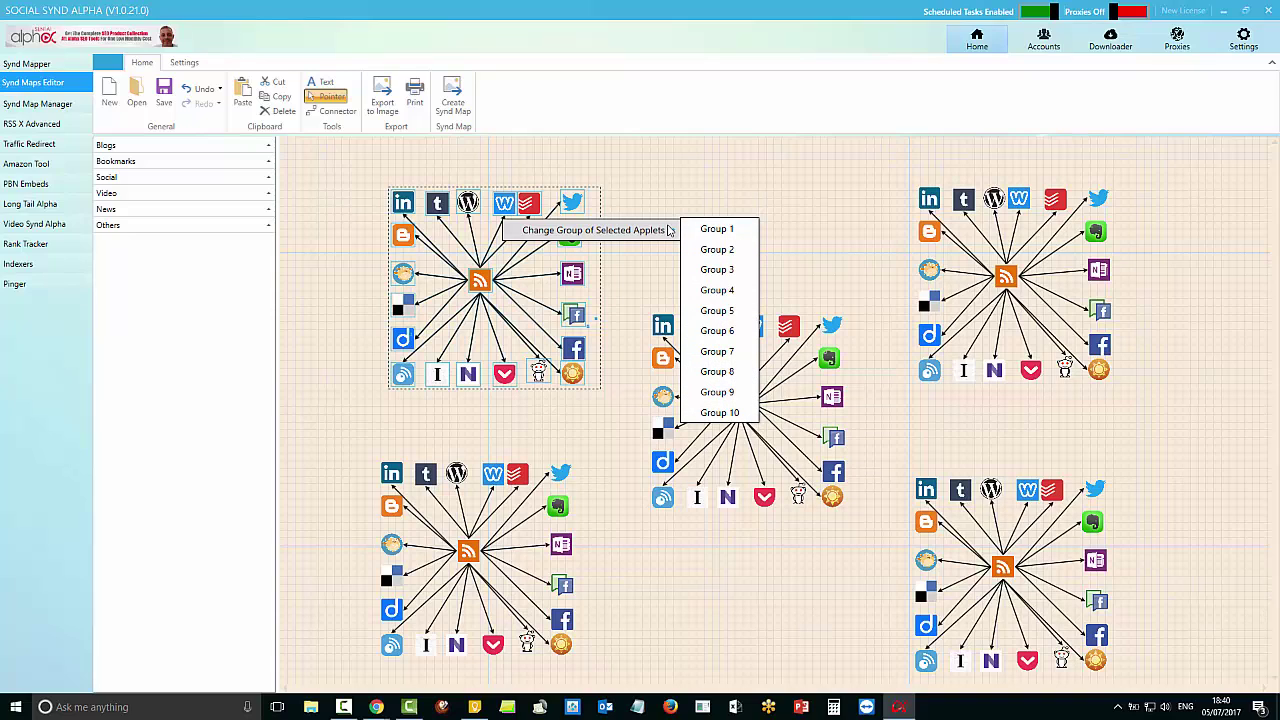
click(722, 230)
click(731, 404)
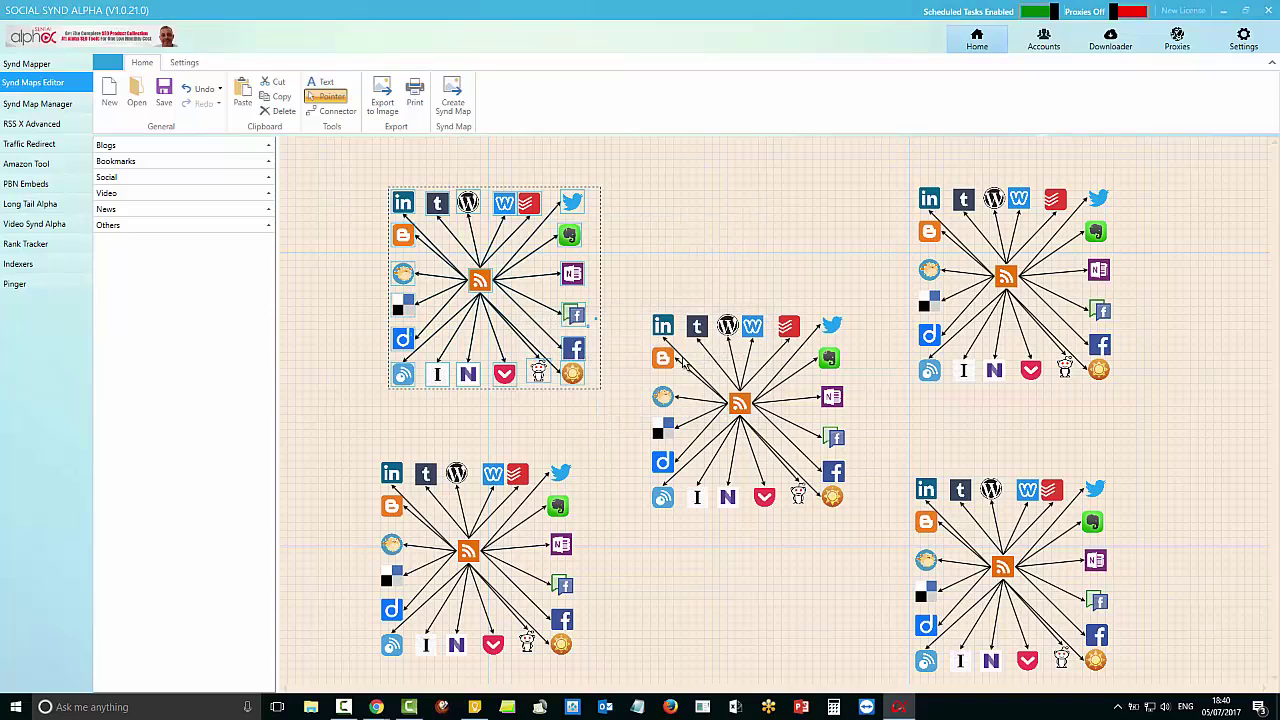
Step: Change the group of all applets in the upper-right RSS cluster on the canvas to Group 2
drag(904, 178, 985, 182)
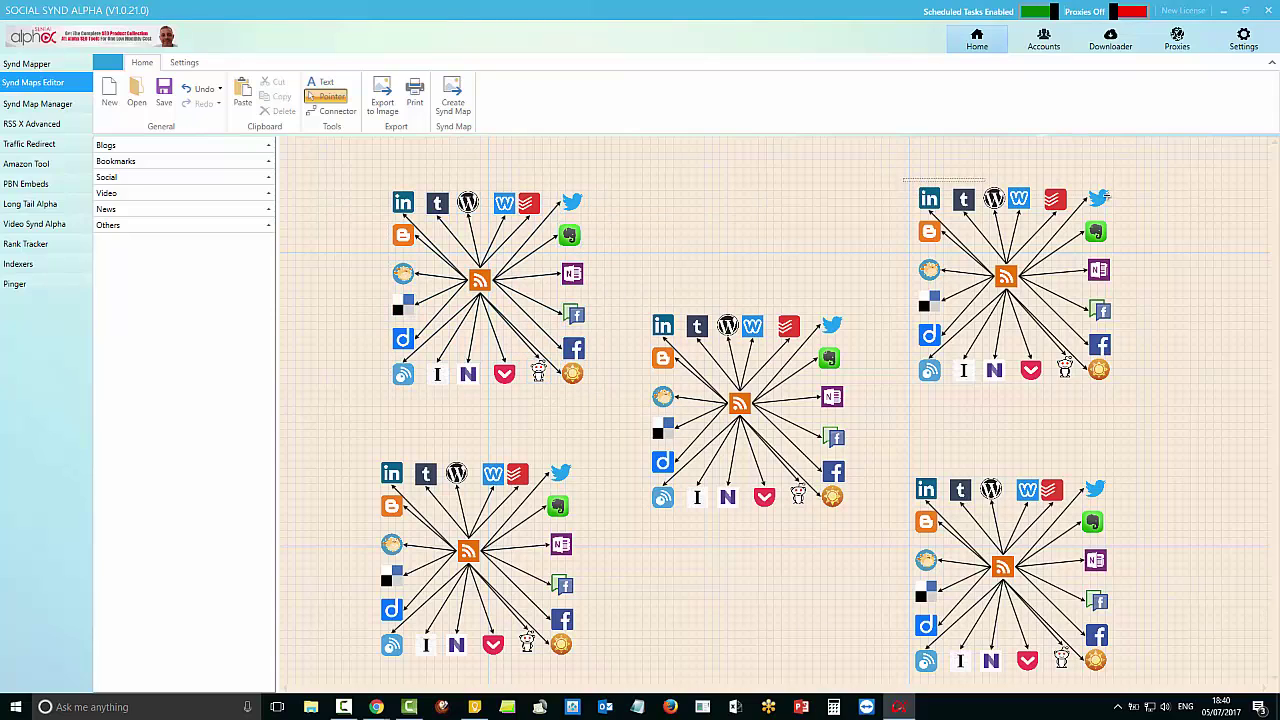
drag(1100, 198, 1134, 397)
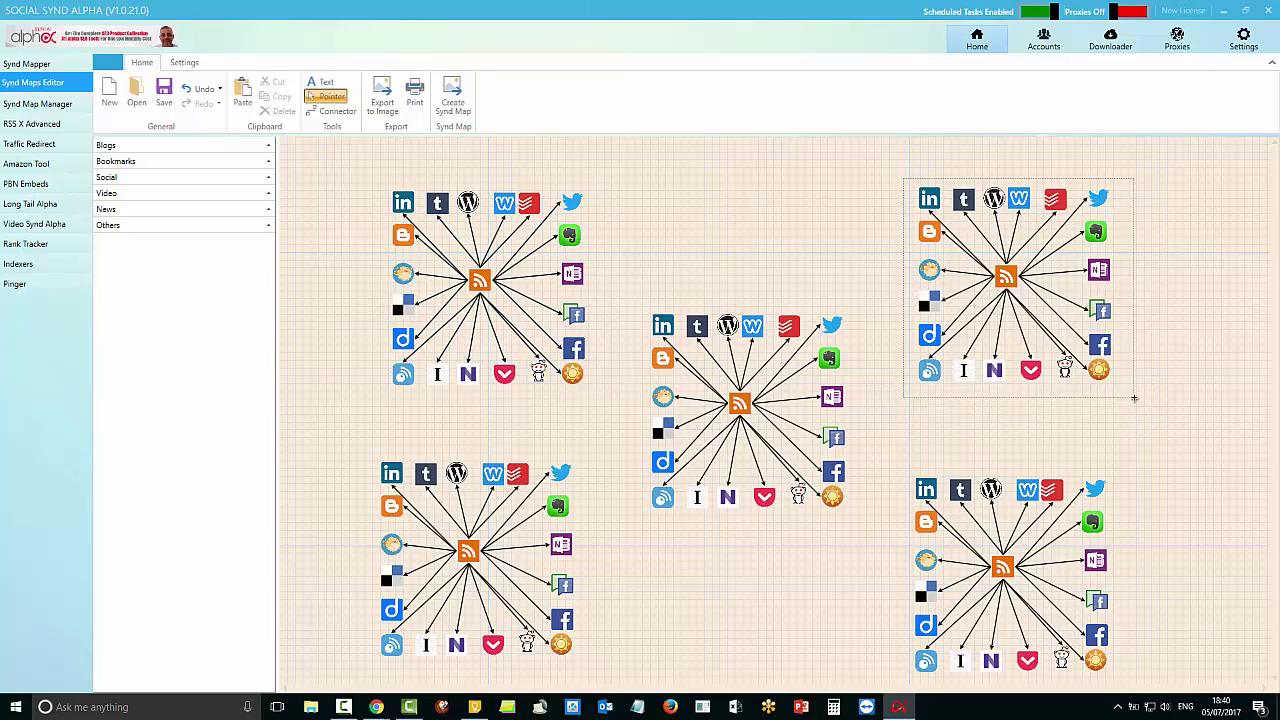
right_click(1029, 198)
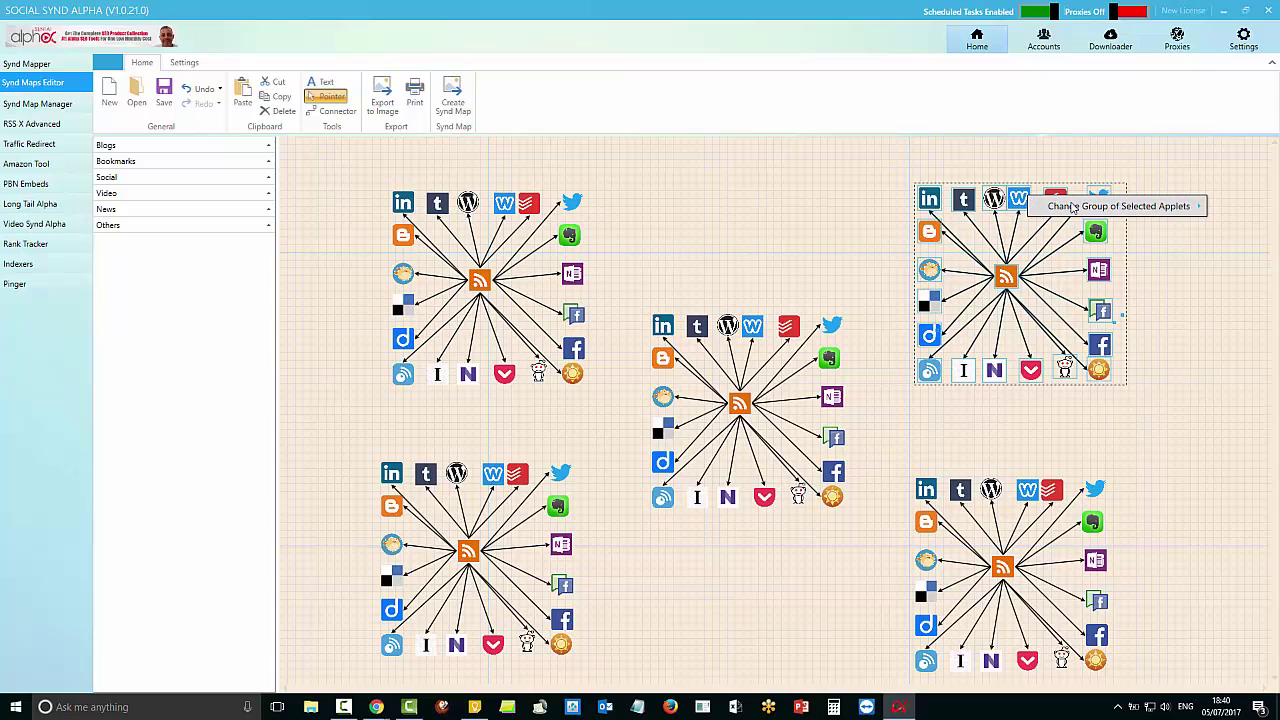
mouse_move(1072, 206)
click(985, 231)
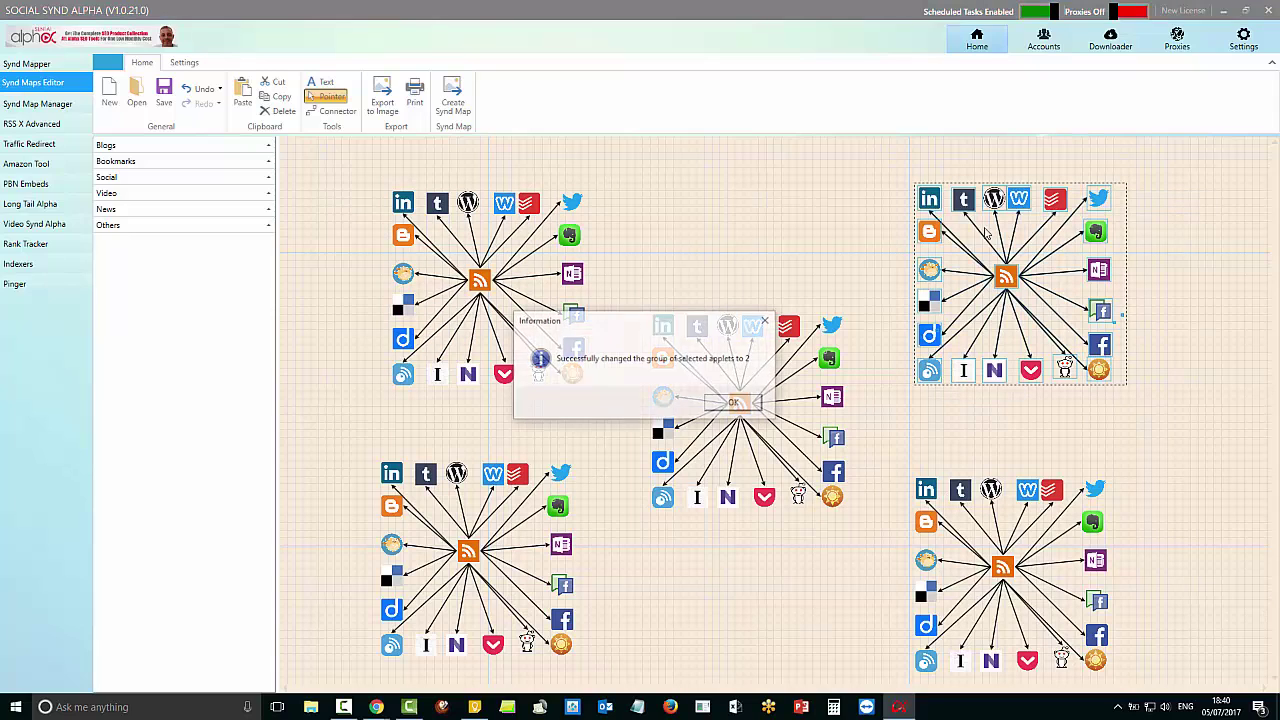
click(741, 404)
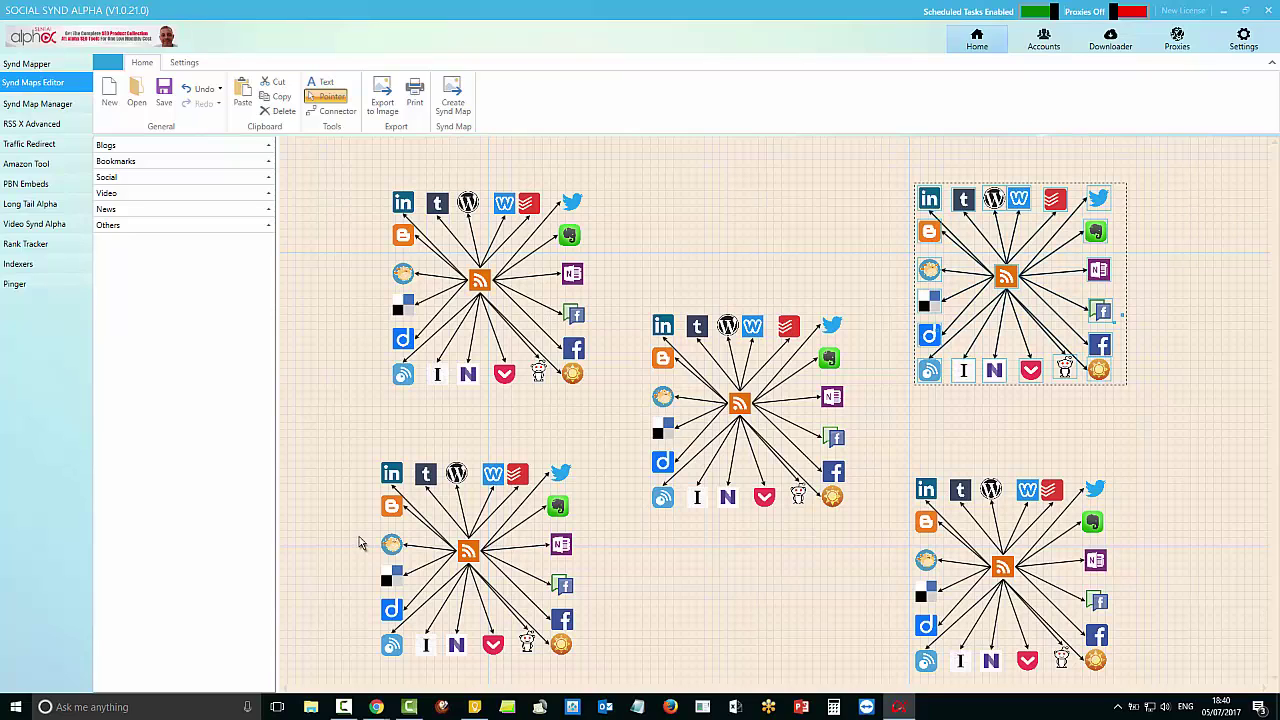
Step: Change the group of all applets in the lower-right RSS cluster to Group 2 and dismiss the open information messages
drag(878, 460, 1137, 686)
right_click(969, 490)
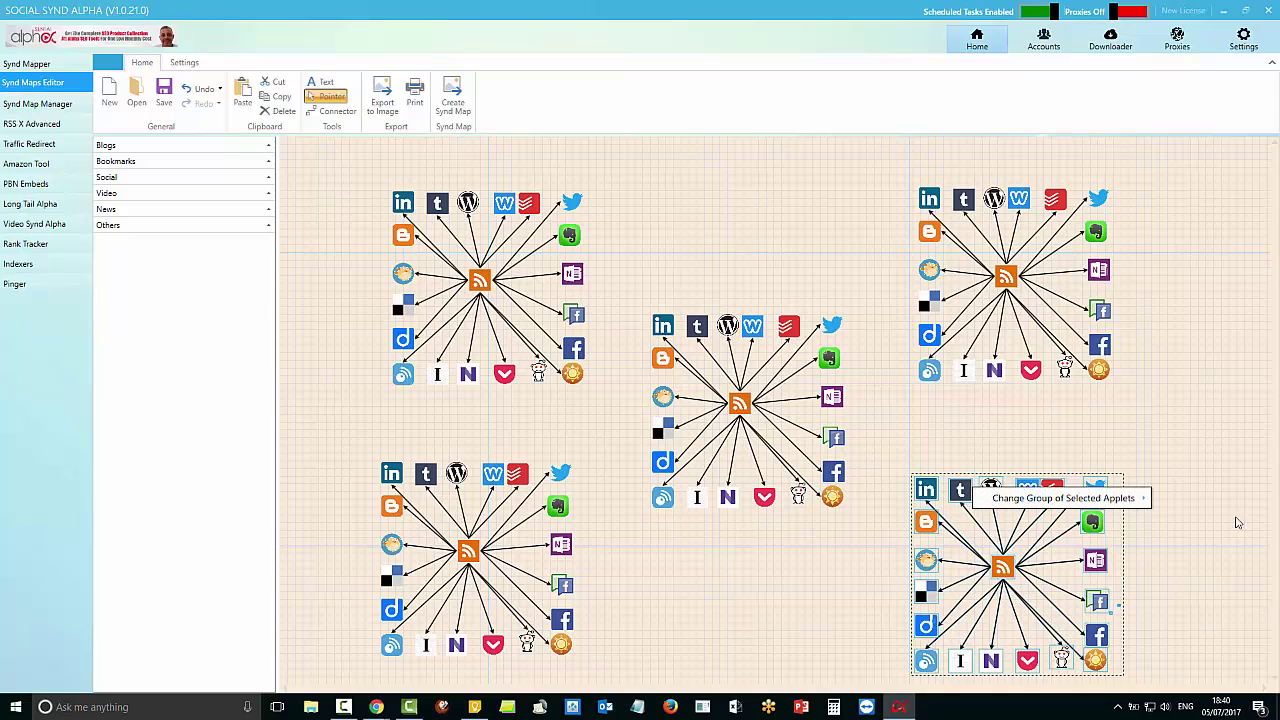
mouse_move(1130, 492)
click(1180, 328)
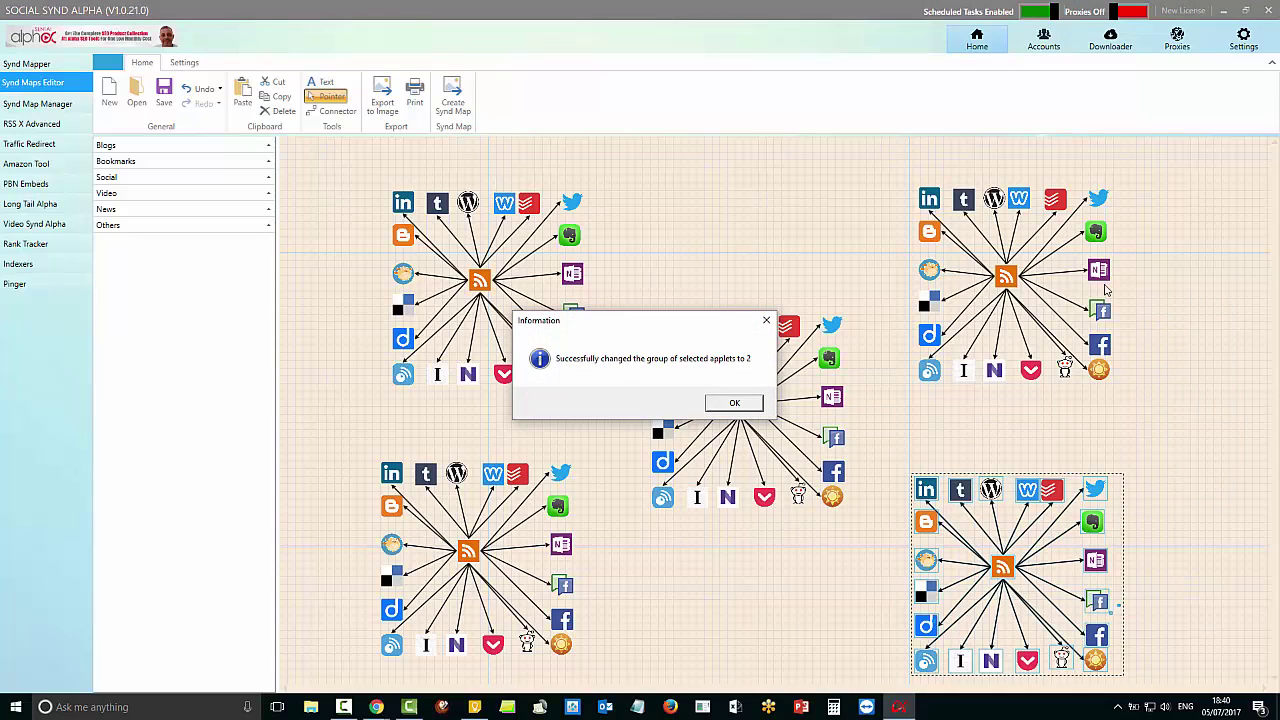
click(766, 320)
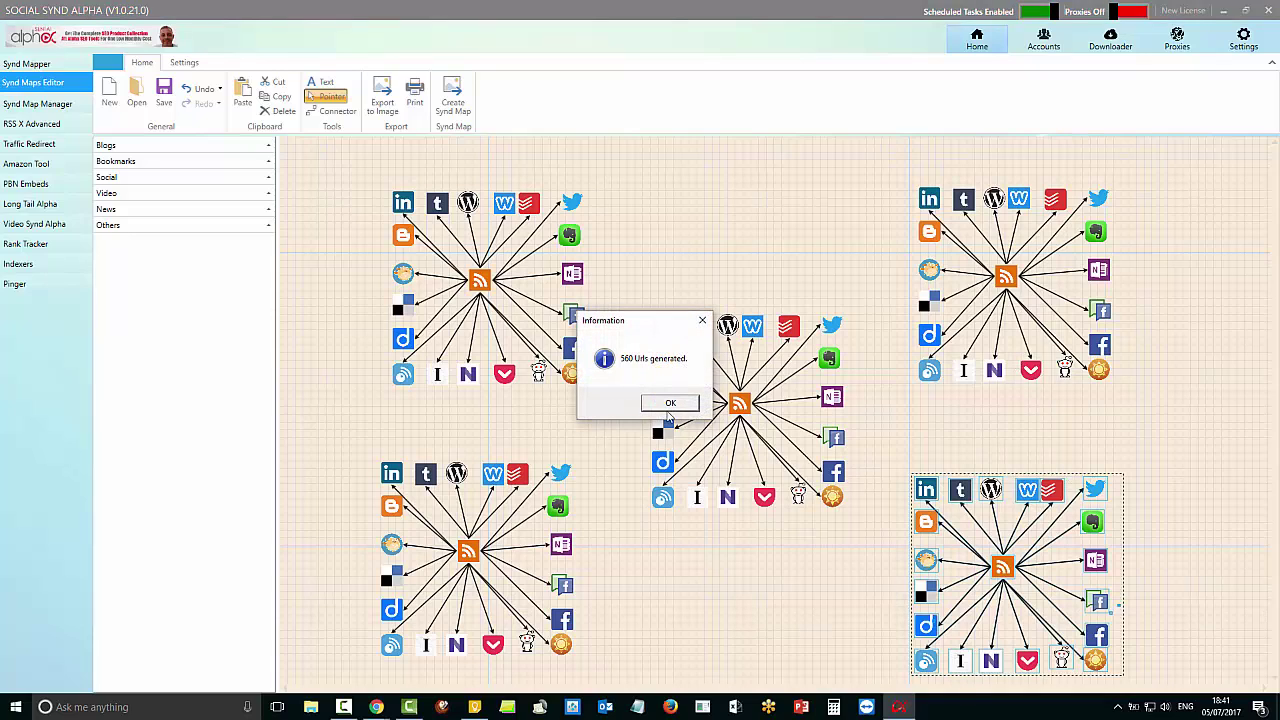
click(670, 403)
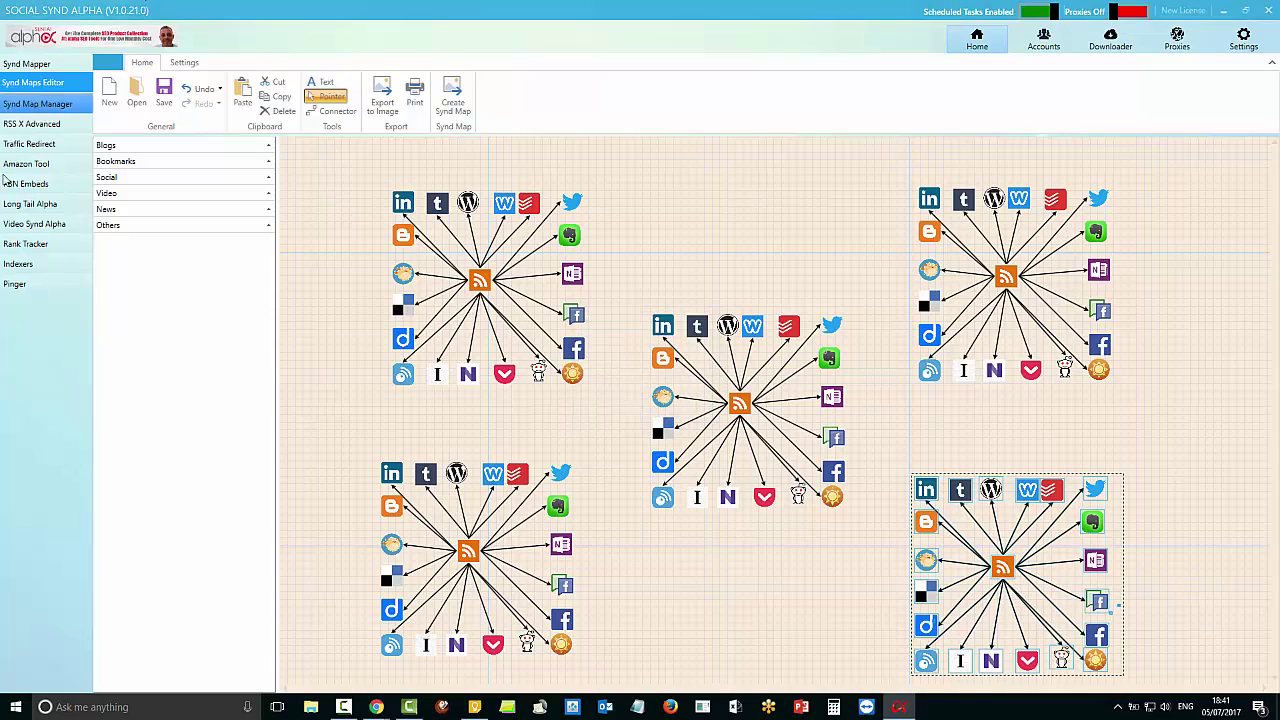
Step: Review the Blogger Synd applets and their group numbers in the Synd Map Manager
click(38, 104)
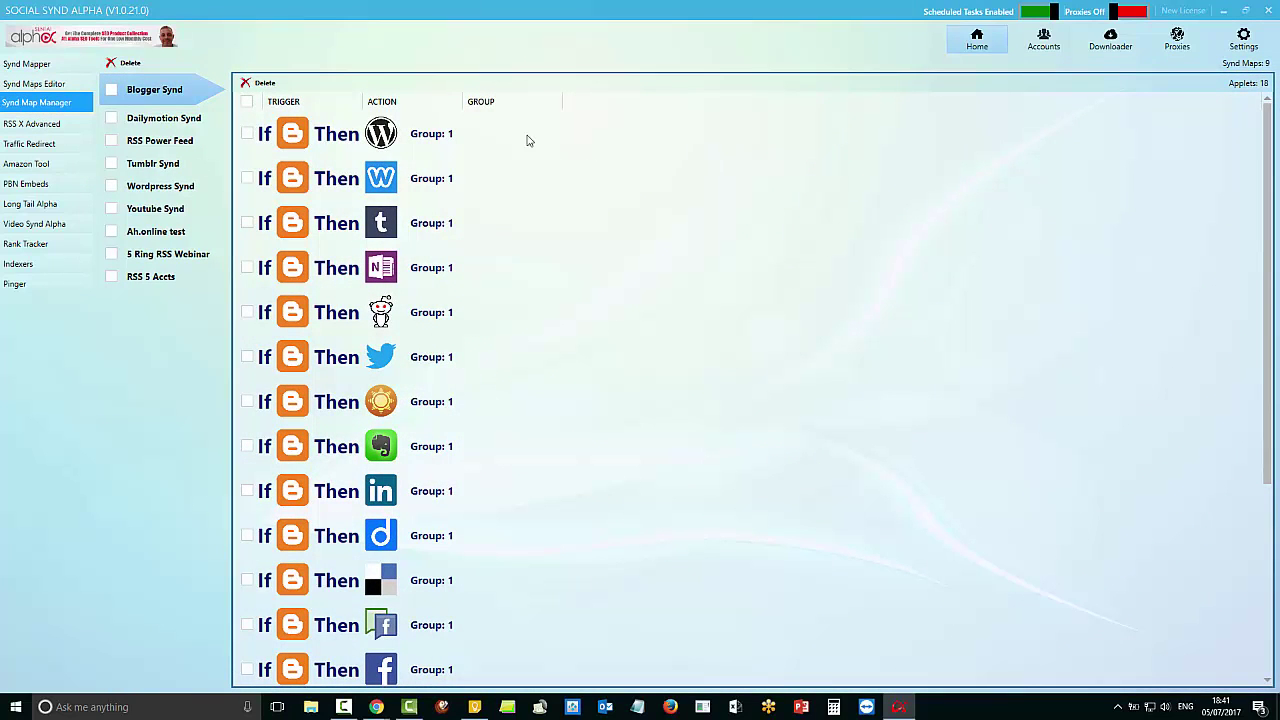
click(415, 147)
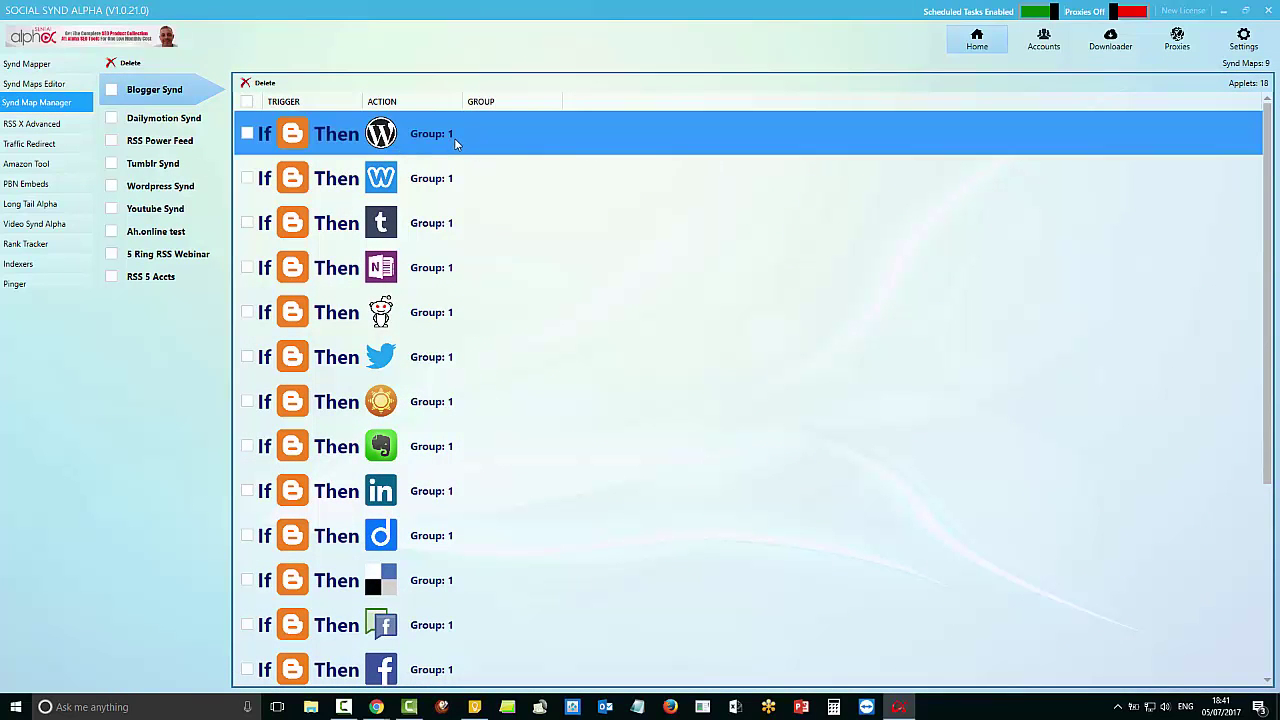
scroll(547, 449, down, 1)
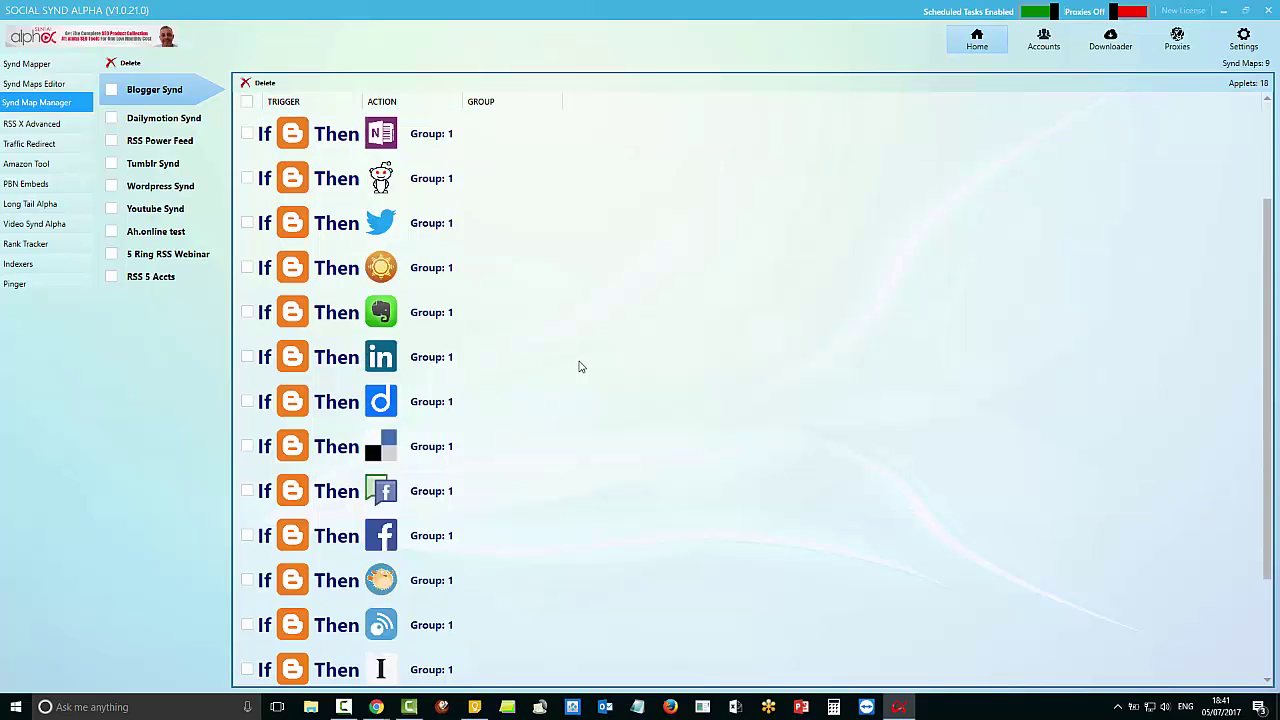
scroll(582, 358, up, 1)
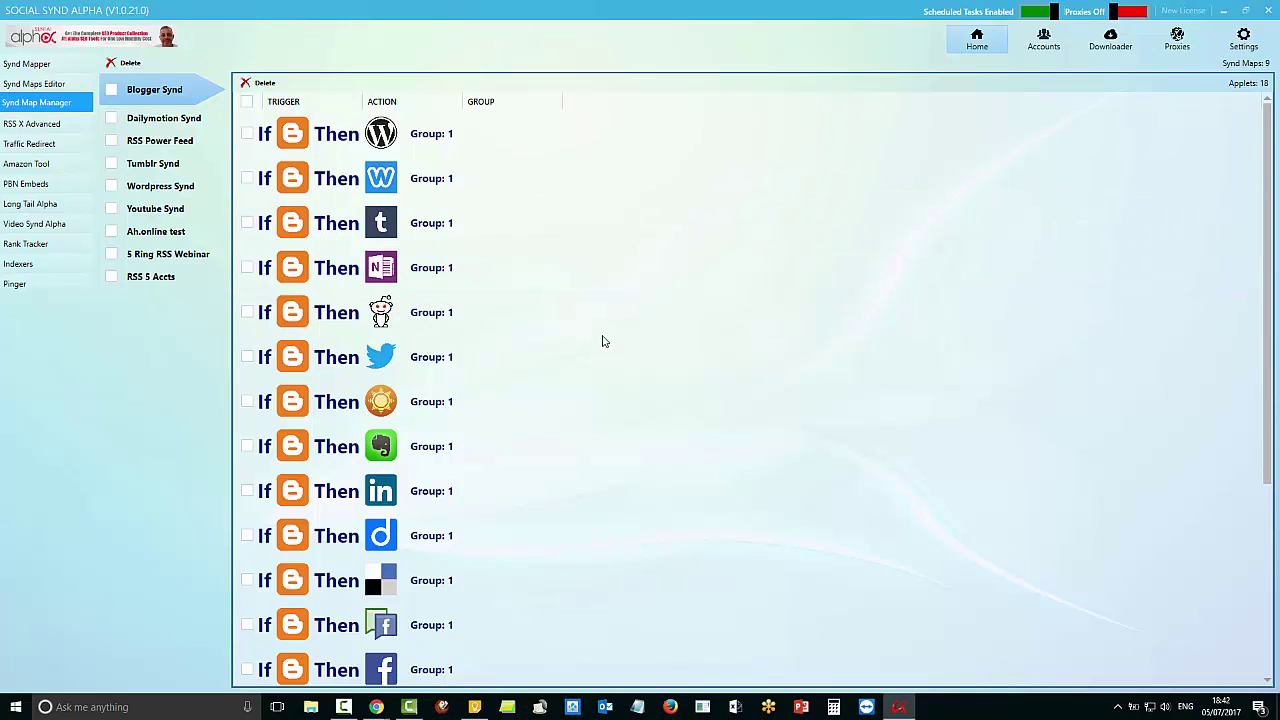
Step: Browse the IFTTT accounts in the Synd Mapper and select a different account for the 5 Ring RSS Webinar synd map
click(26, 63)
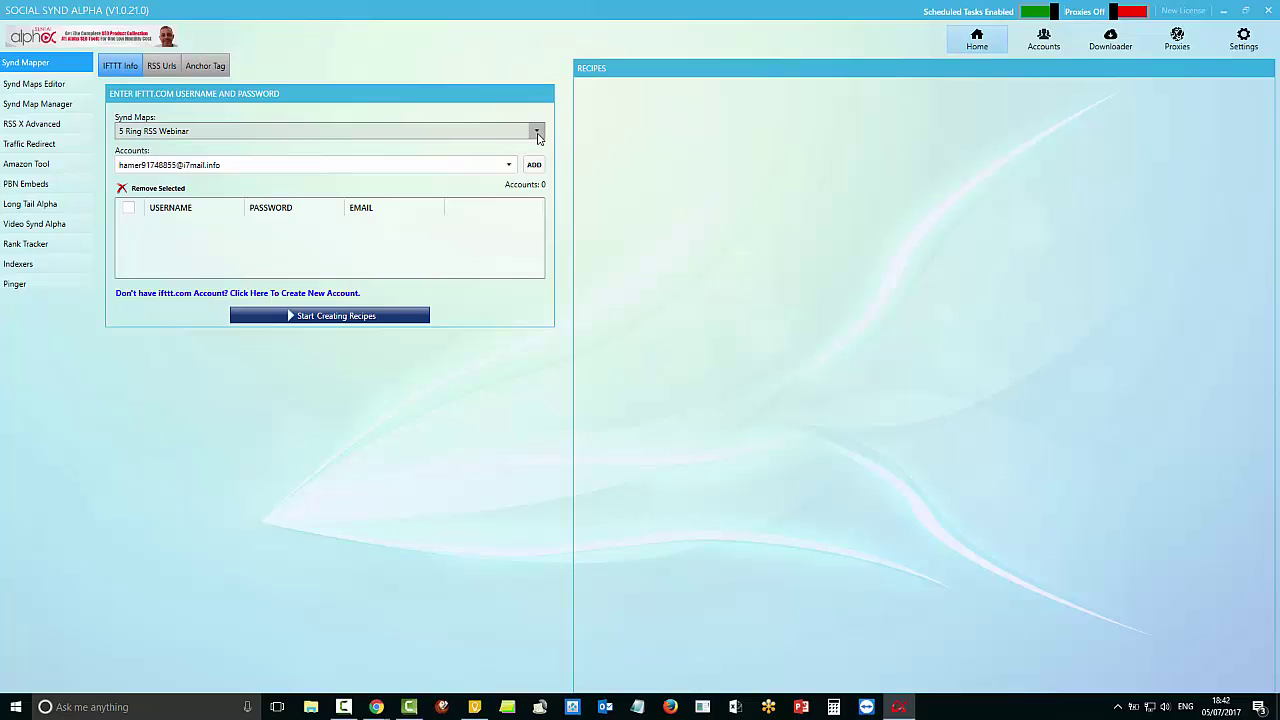
click(450, 166)
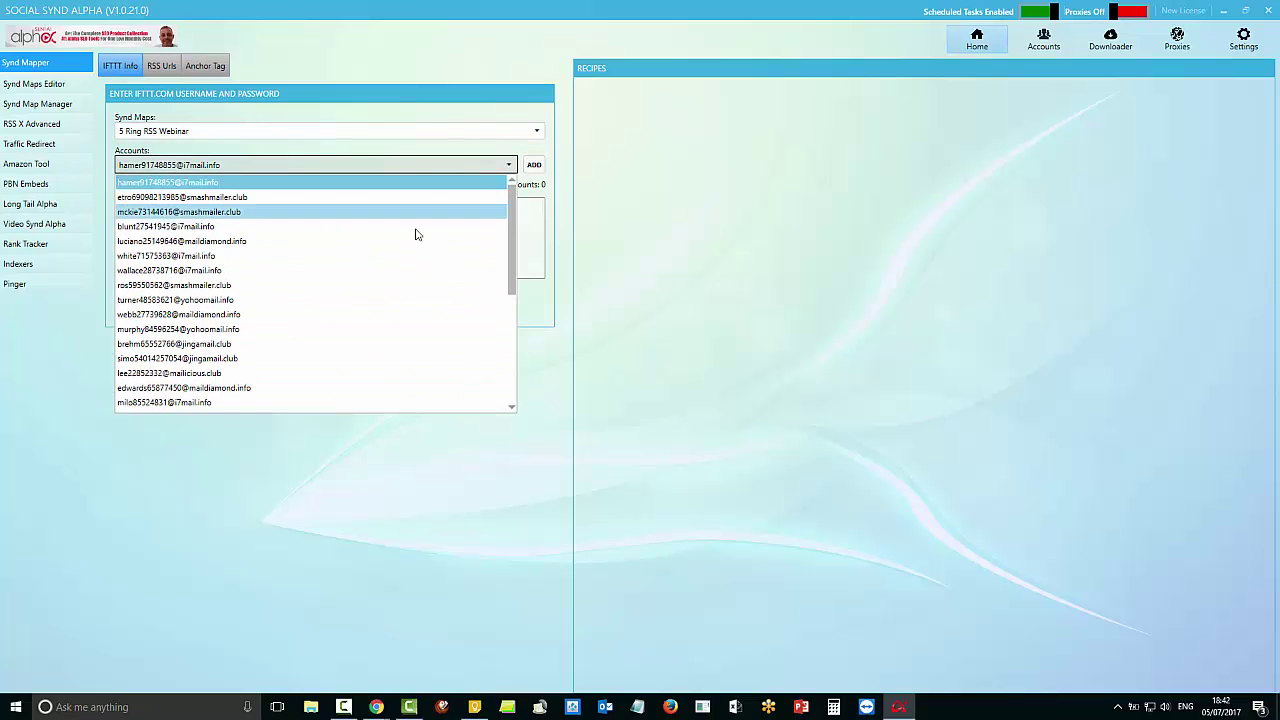
click(416, 228)
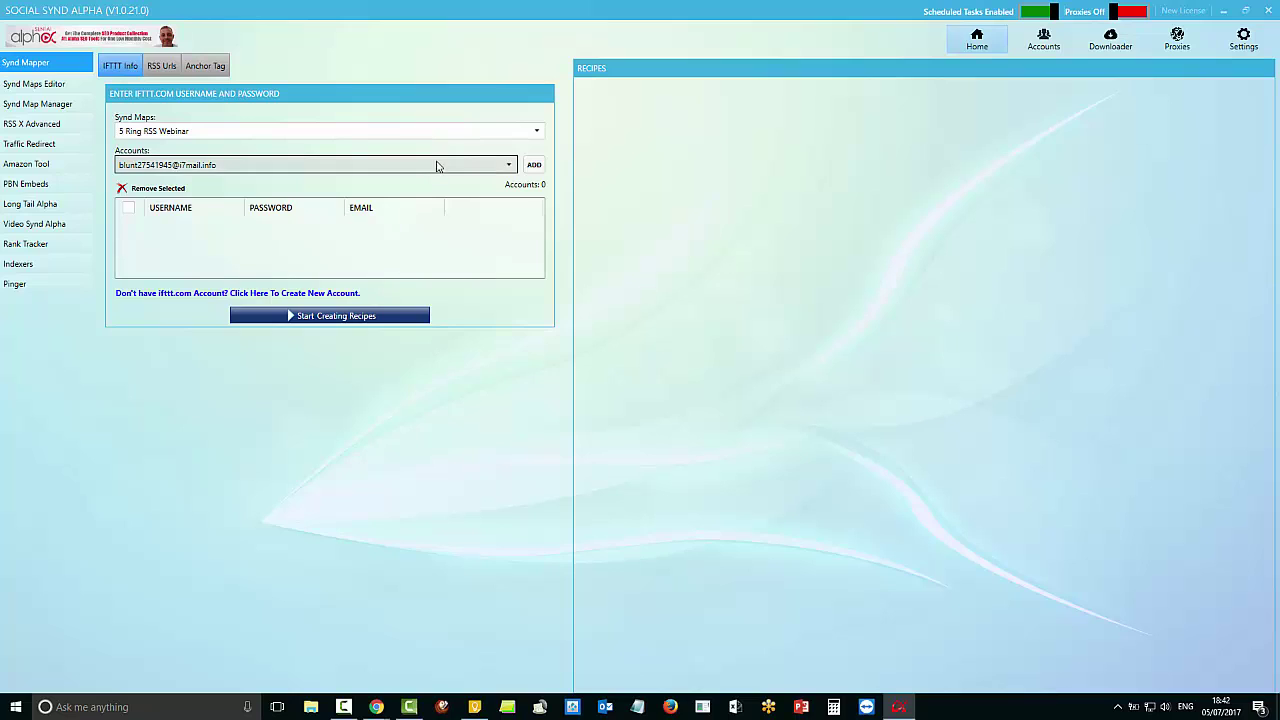
click(437, 165)
click(414, 320)
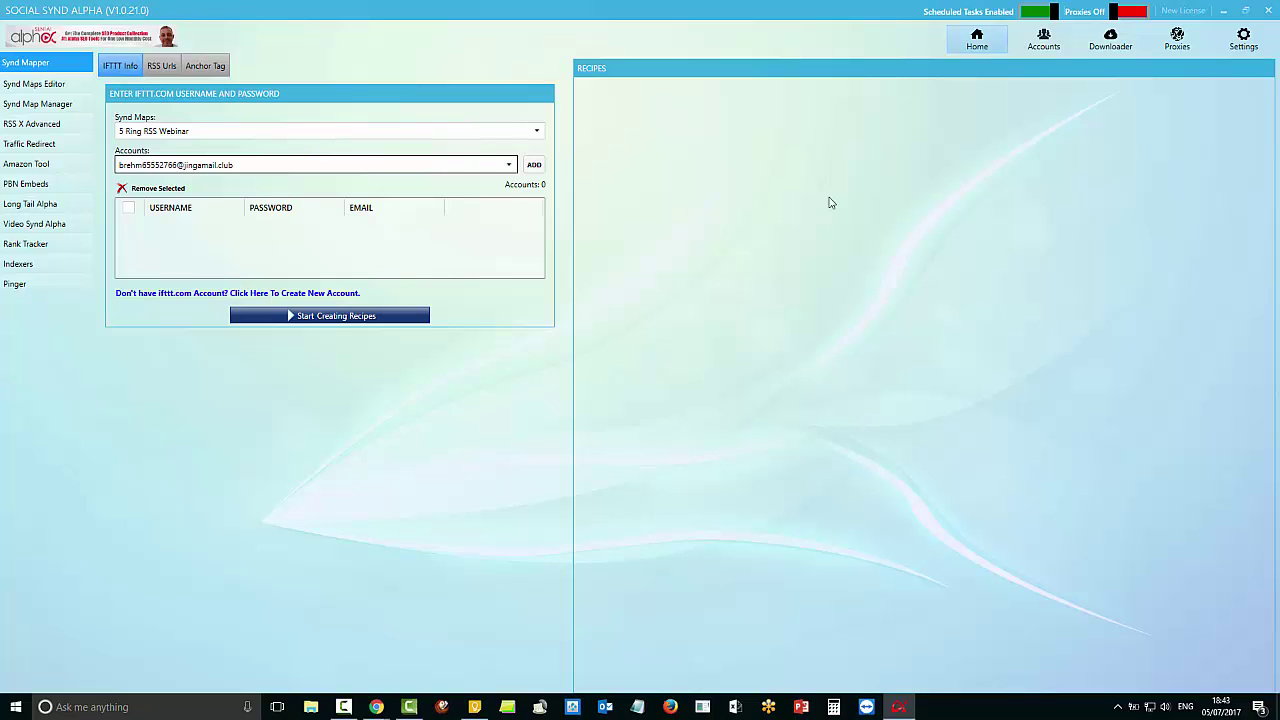
Step: Check the list of existing synd maps in the Synd Map Manager and return to the Synd Mapper
click(57, 103)
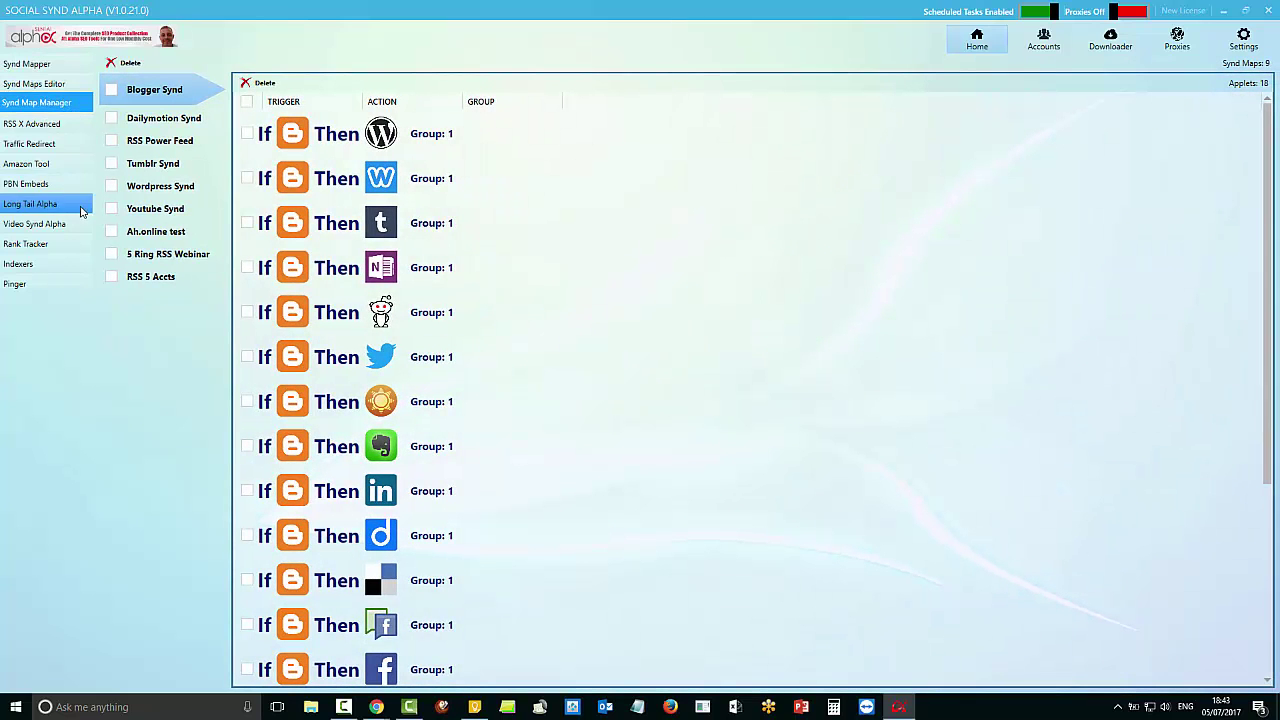
click(25, 64)
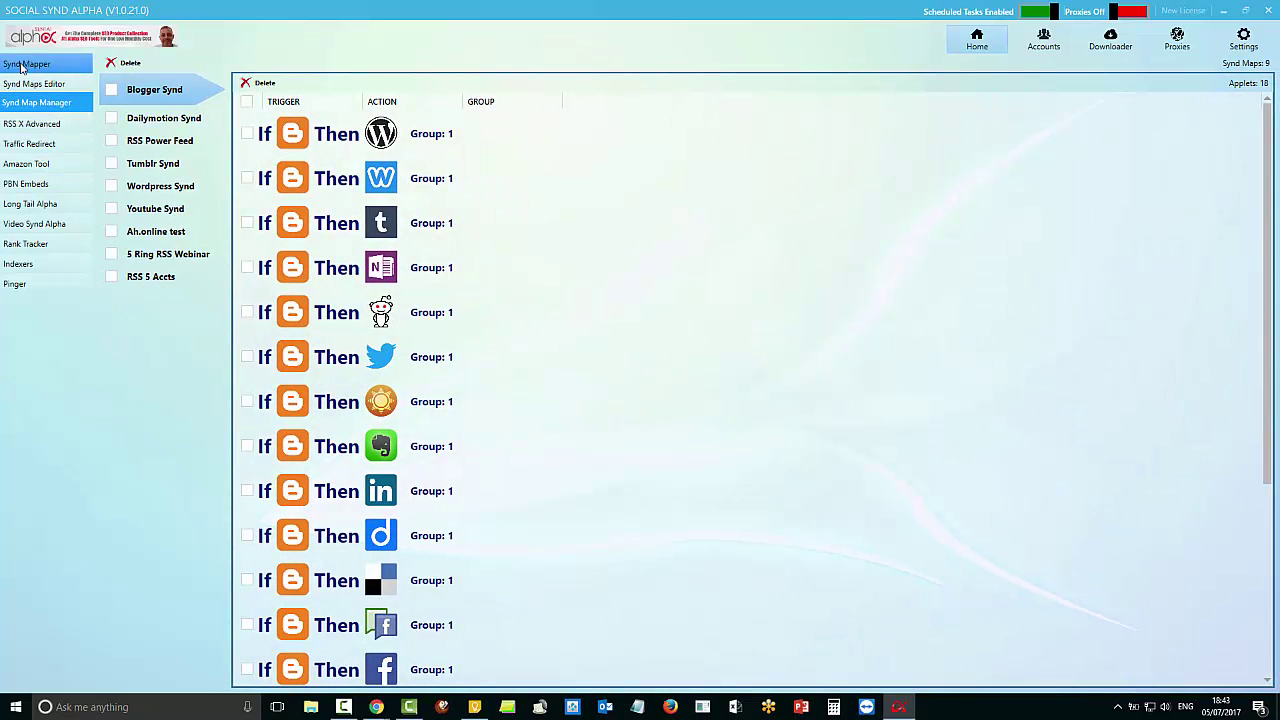